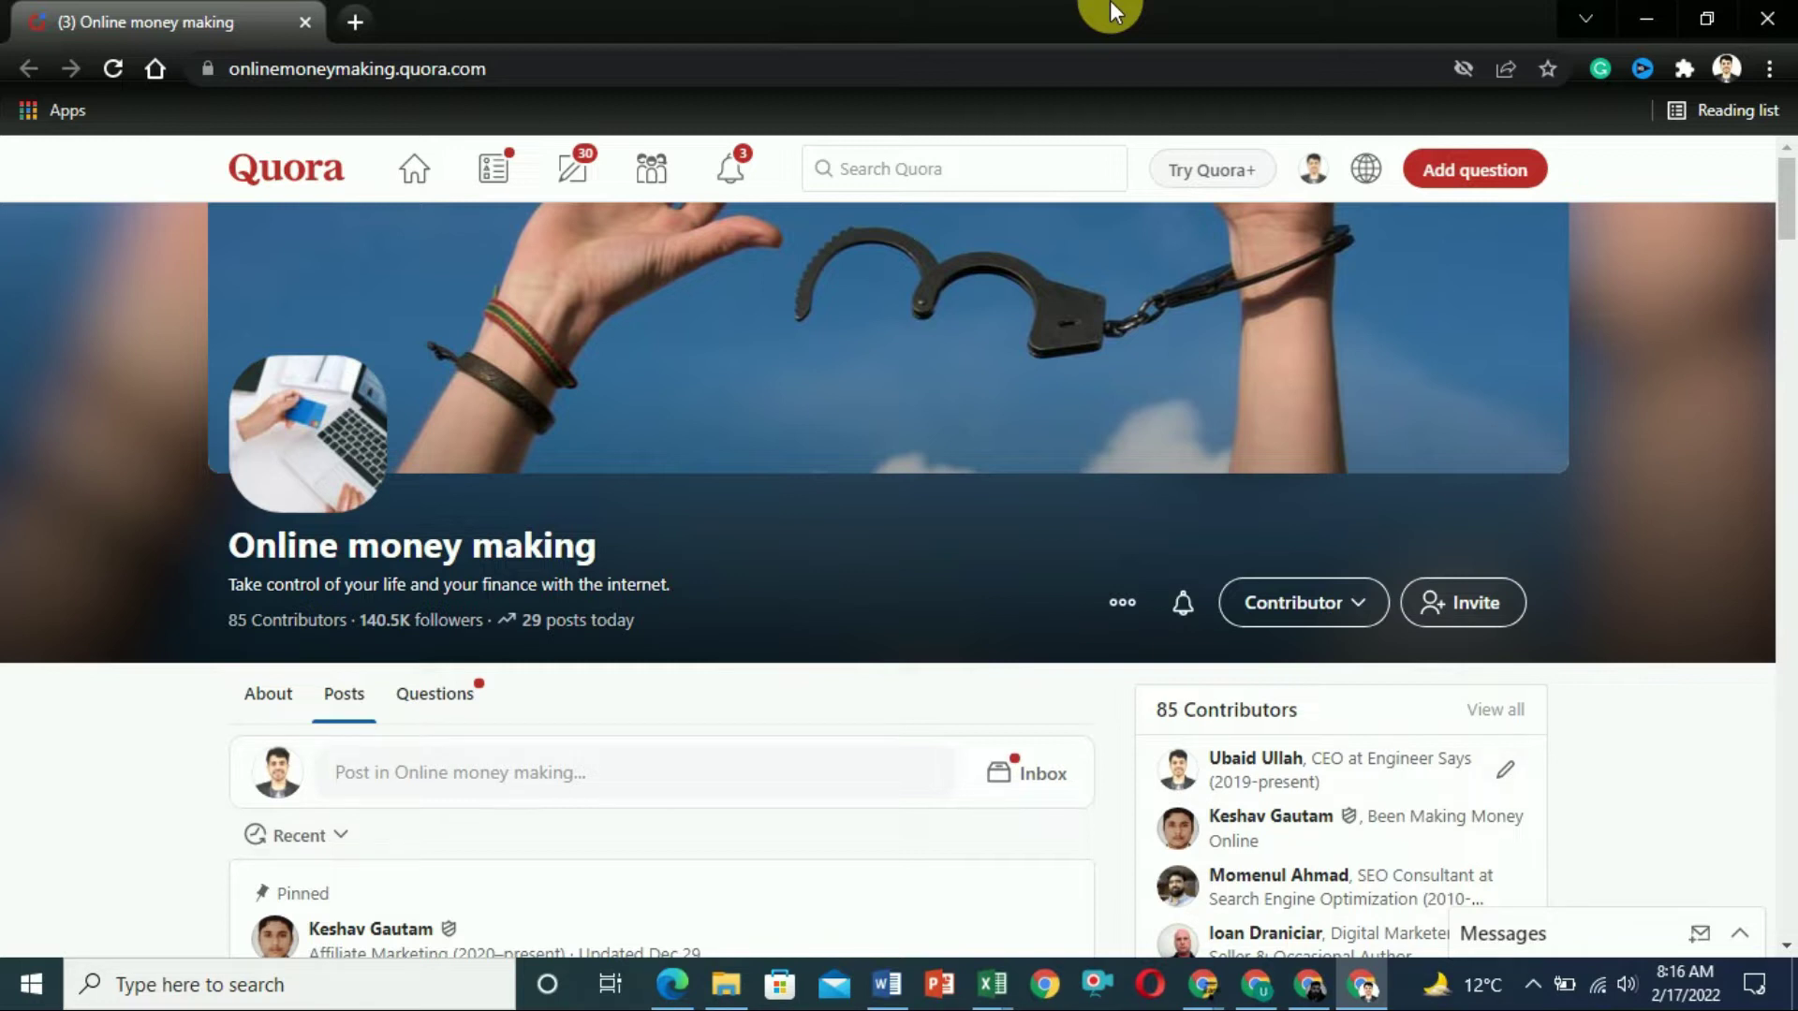
Step: Search Quora for 'dog food' and scroll through the resulting questions
{"action": "left_click", "coordinate": [921, 169]}
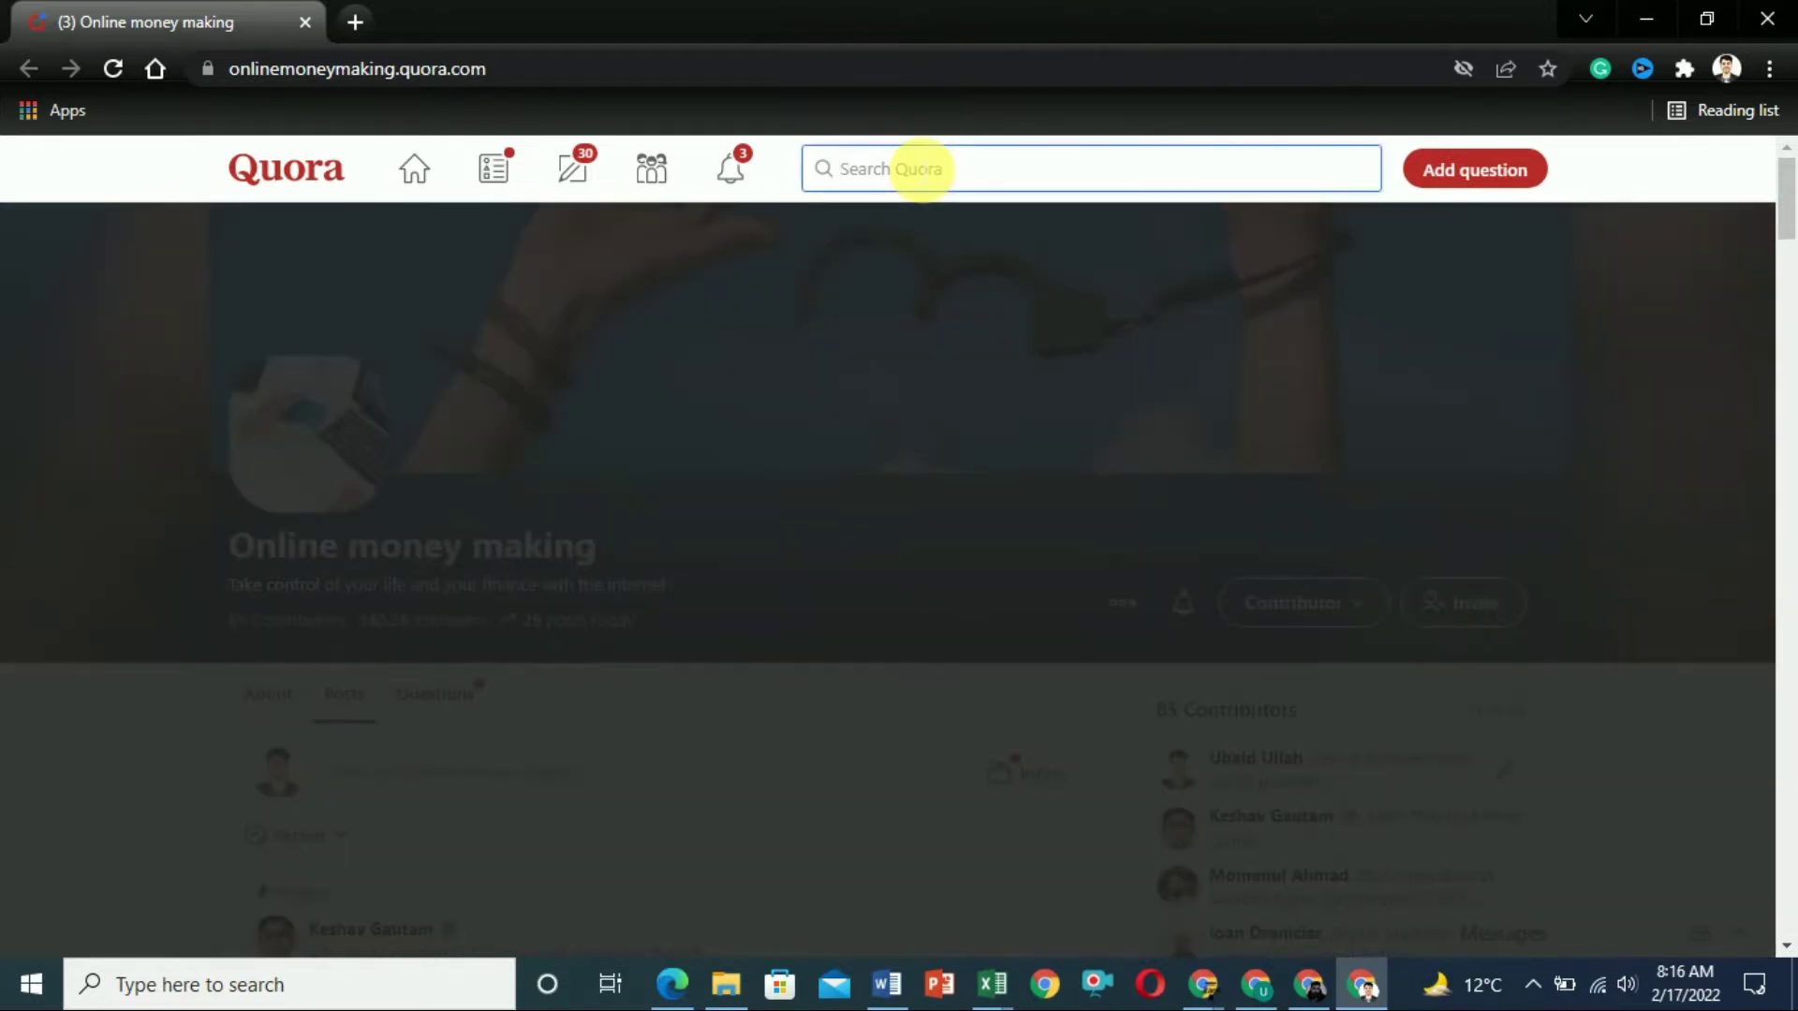
{"action": "type", "text": "dog food"}
{"action": "key", "text": "Return"}
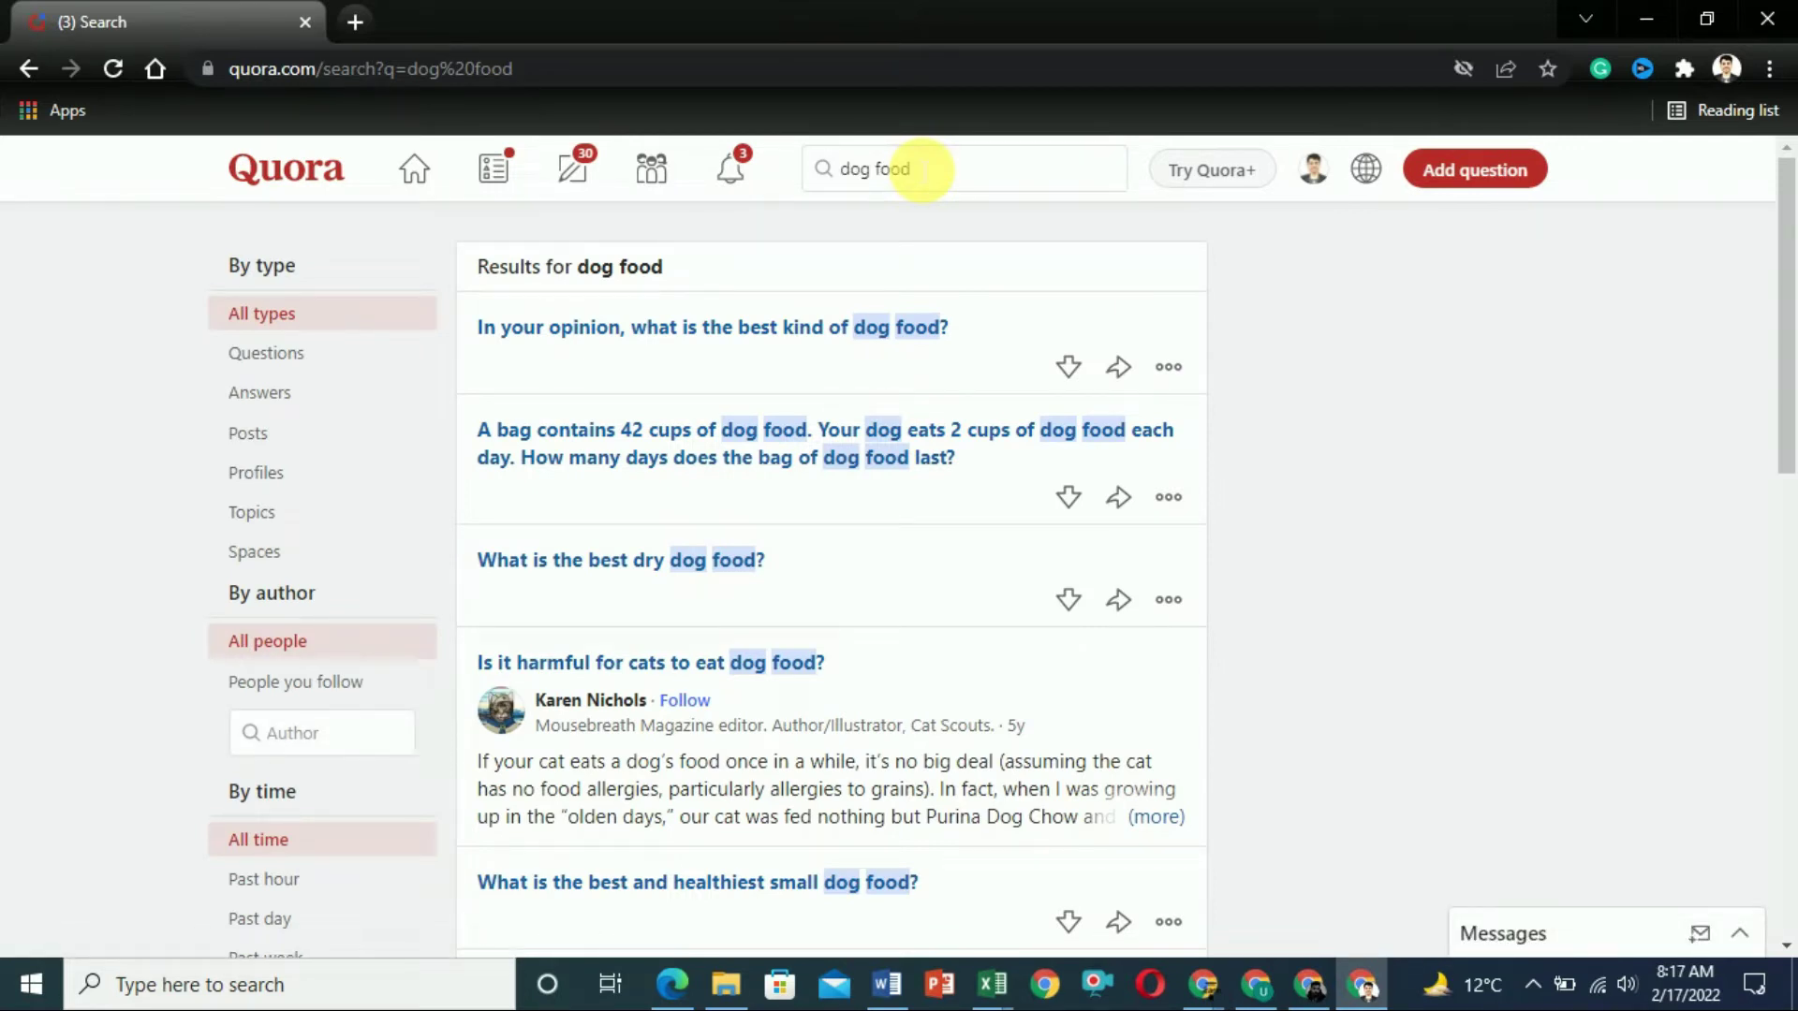
{"action": "mouse_move", "coordinate": [1786, 272]}
{"action": "left_mouse_down"}
{"action": "mouse_move", "coordinate": [1791, 456]}
{"action": "mouse_move", "coordinate": [1791, 248]}
{"action": "left_mouse_up"}
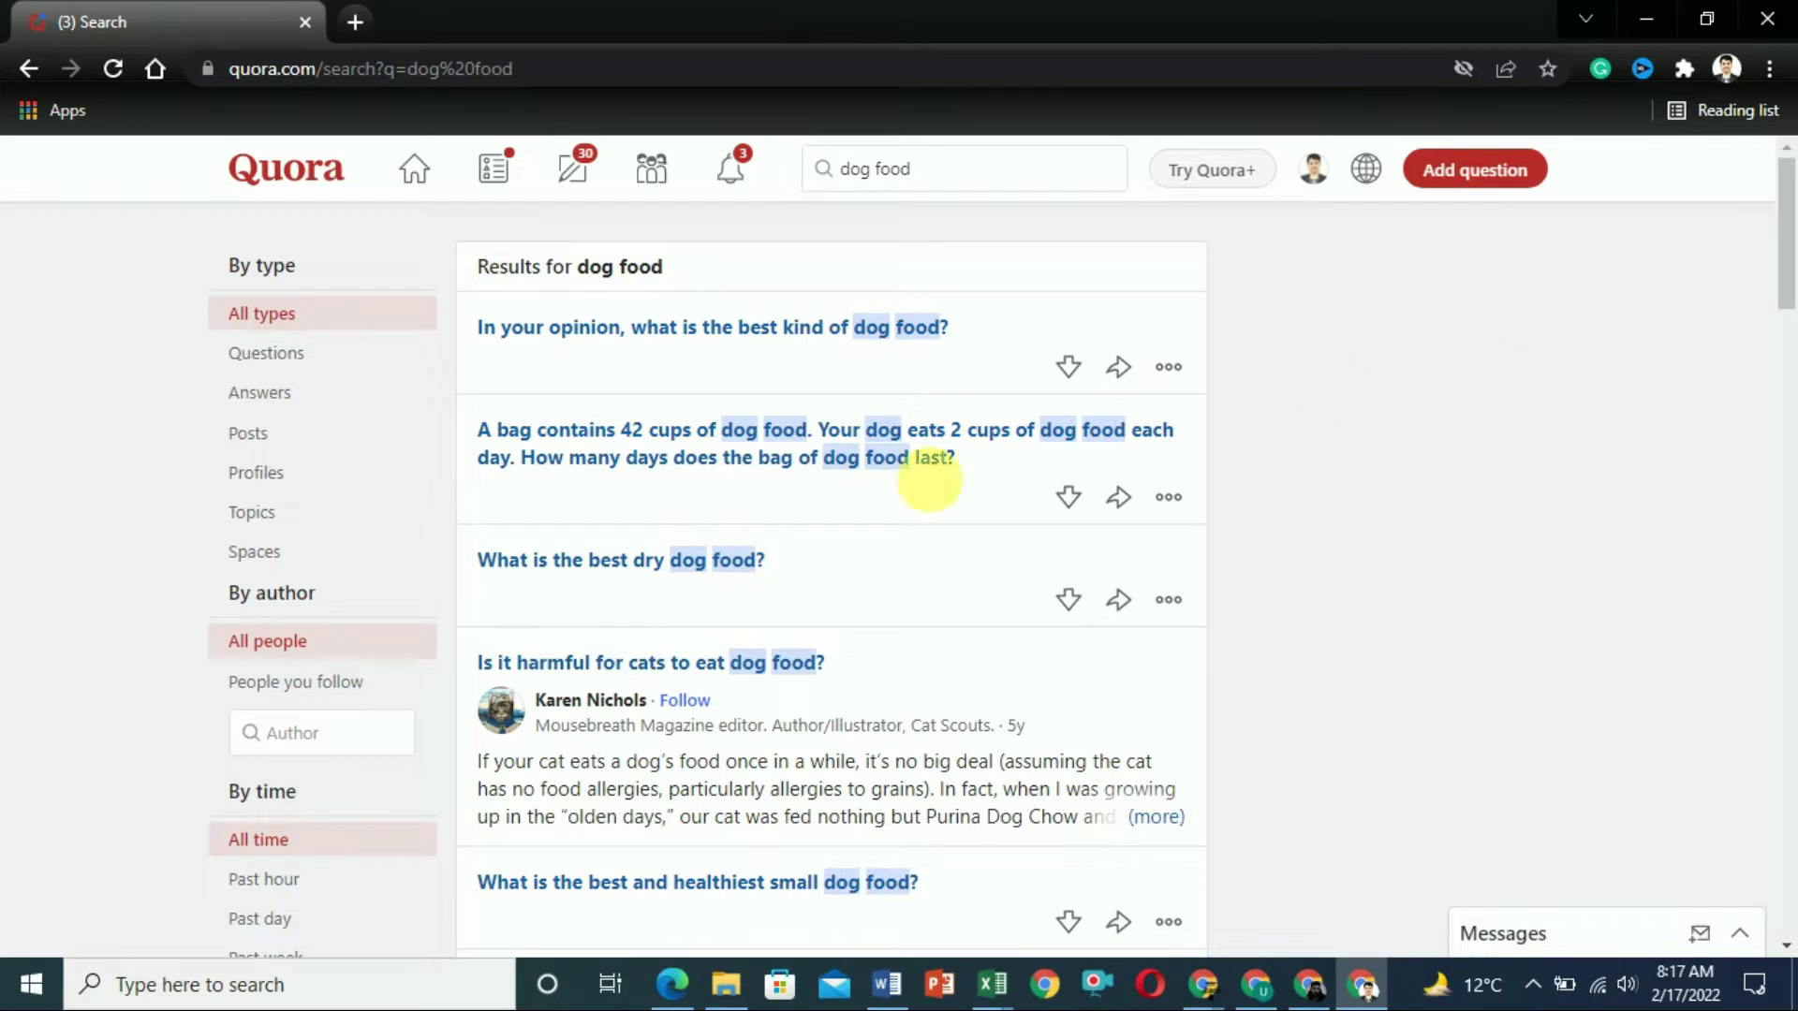
Step: Open the 'best kind of dog food' question in a second tab and look through it
{"action": "left_click", "coordinate": [583, 336]}
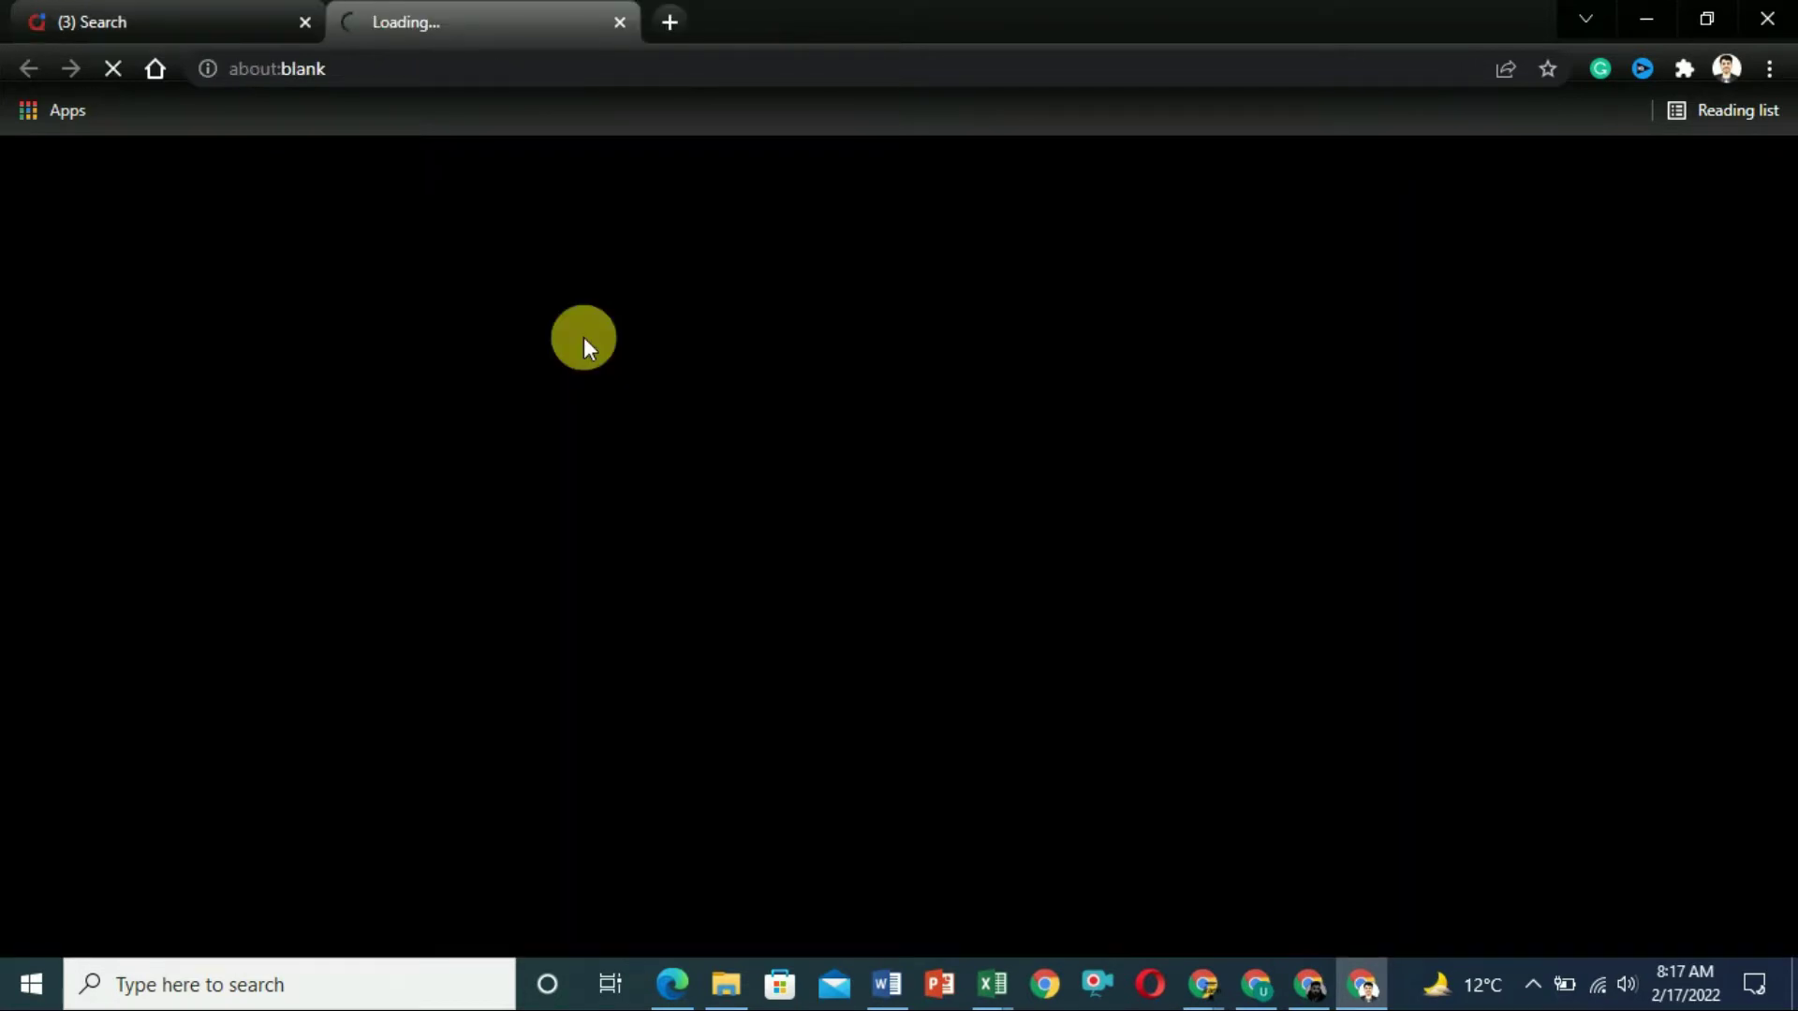
{"action": "left_click", "coordinate": [165, 7]}
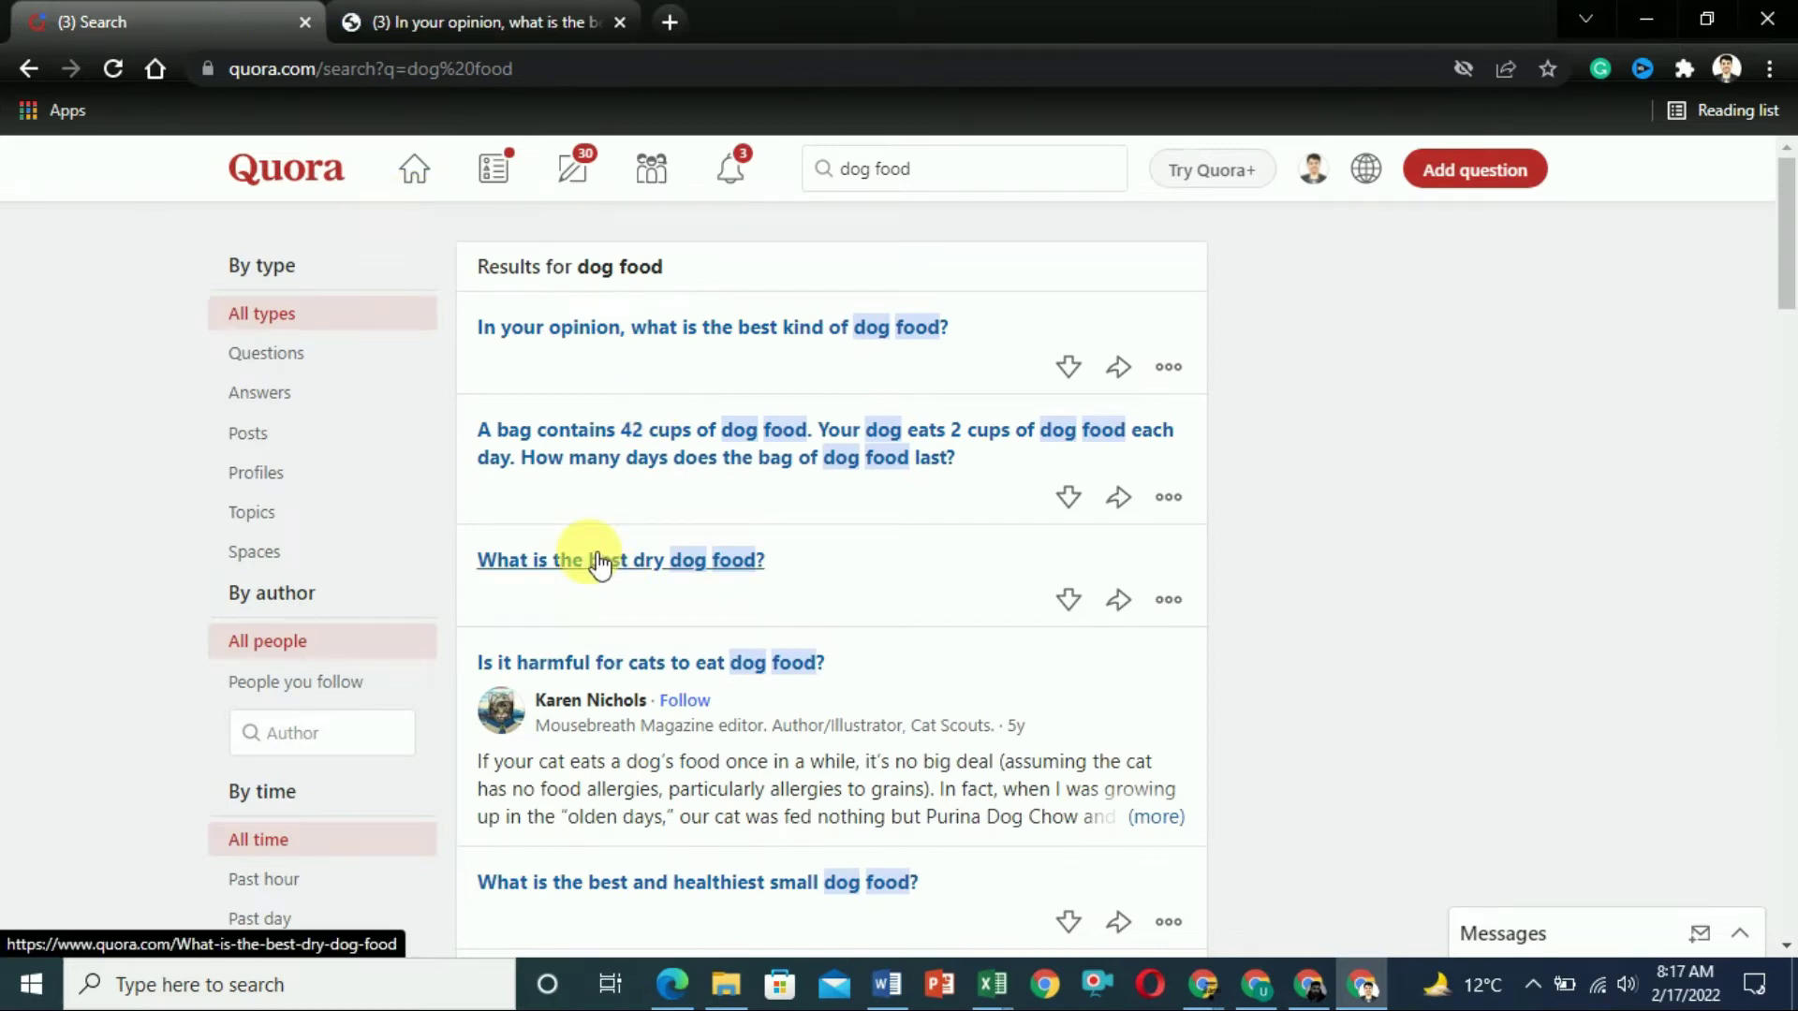
{"action": "left_click", "coordinate": [417, 20]}
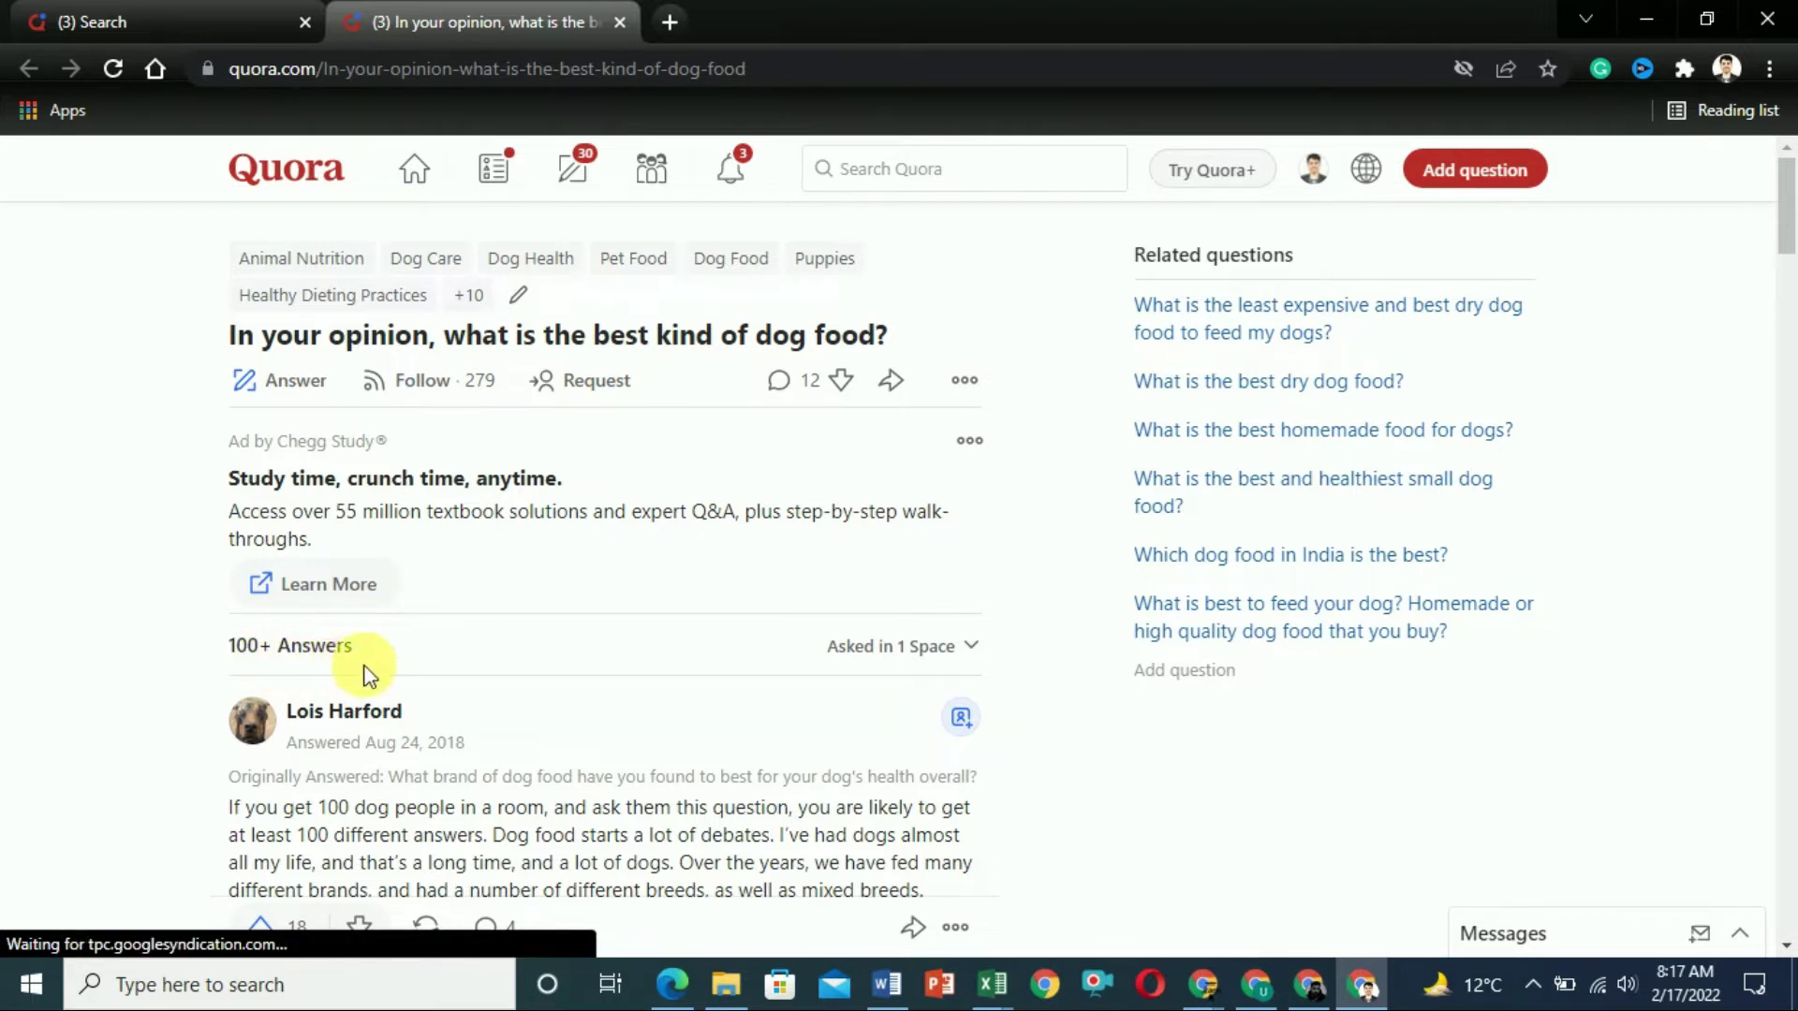
{"action": "mouse_move", "coordinate": [1786, 201]}
{"action": "left_mouse_down"}
{"action": "mouse_move", "coordinate": [1790, 383]}
{"action": "mouse_move", "coordinate": [1789, 192]}
{"action": "left_mouse_up"}
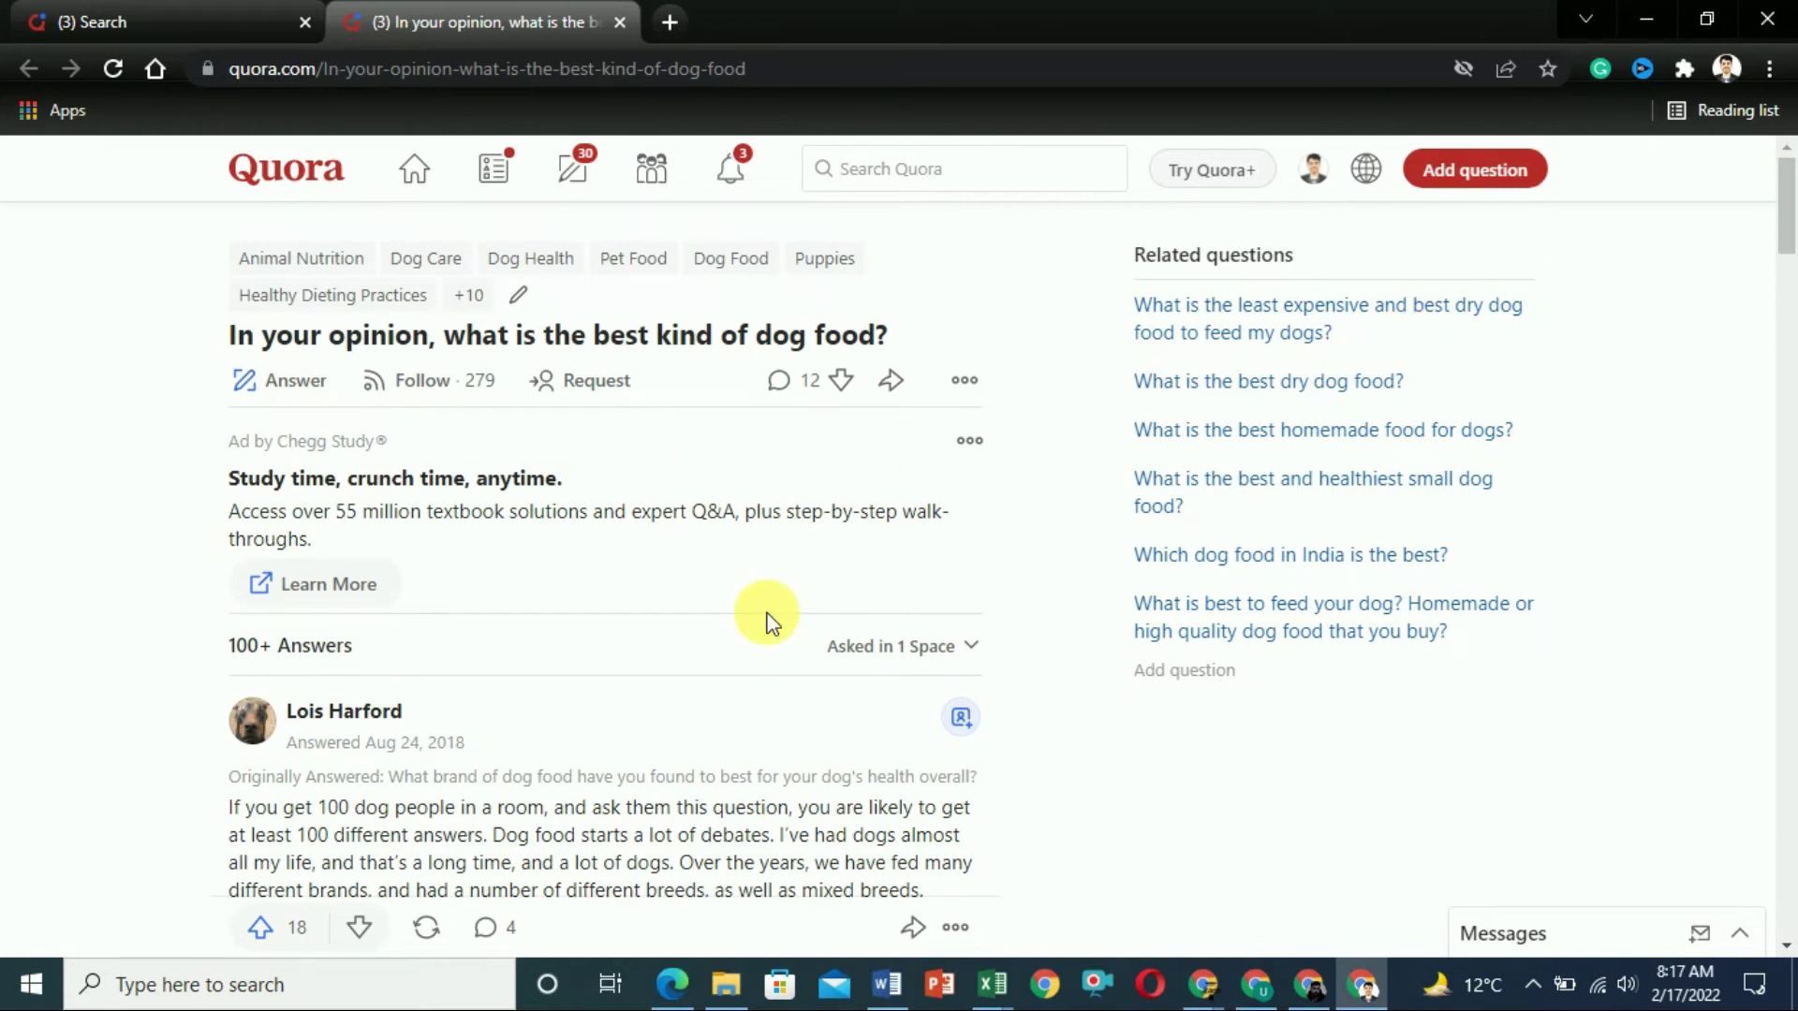
Step: Go from the account menu to Ads Manager and start a new campaign
{"action": "left_click", "coordinate": [159, 20]}
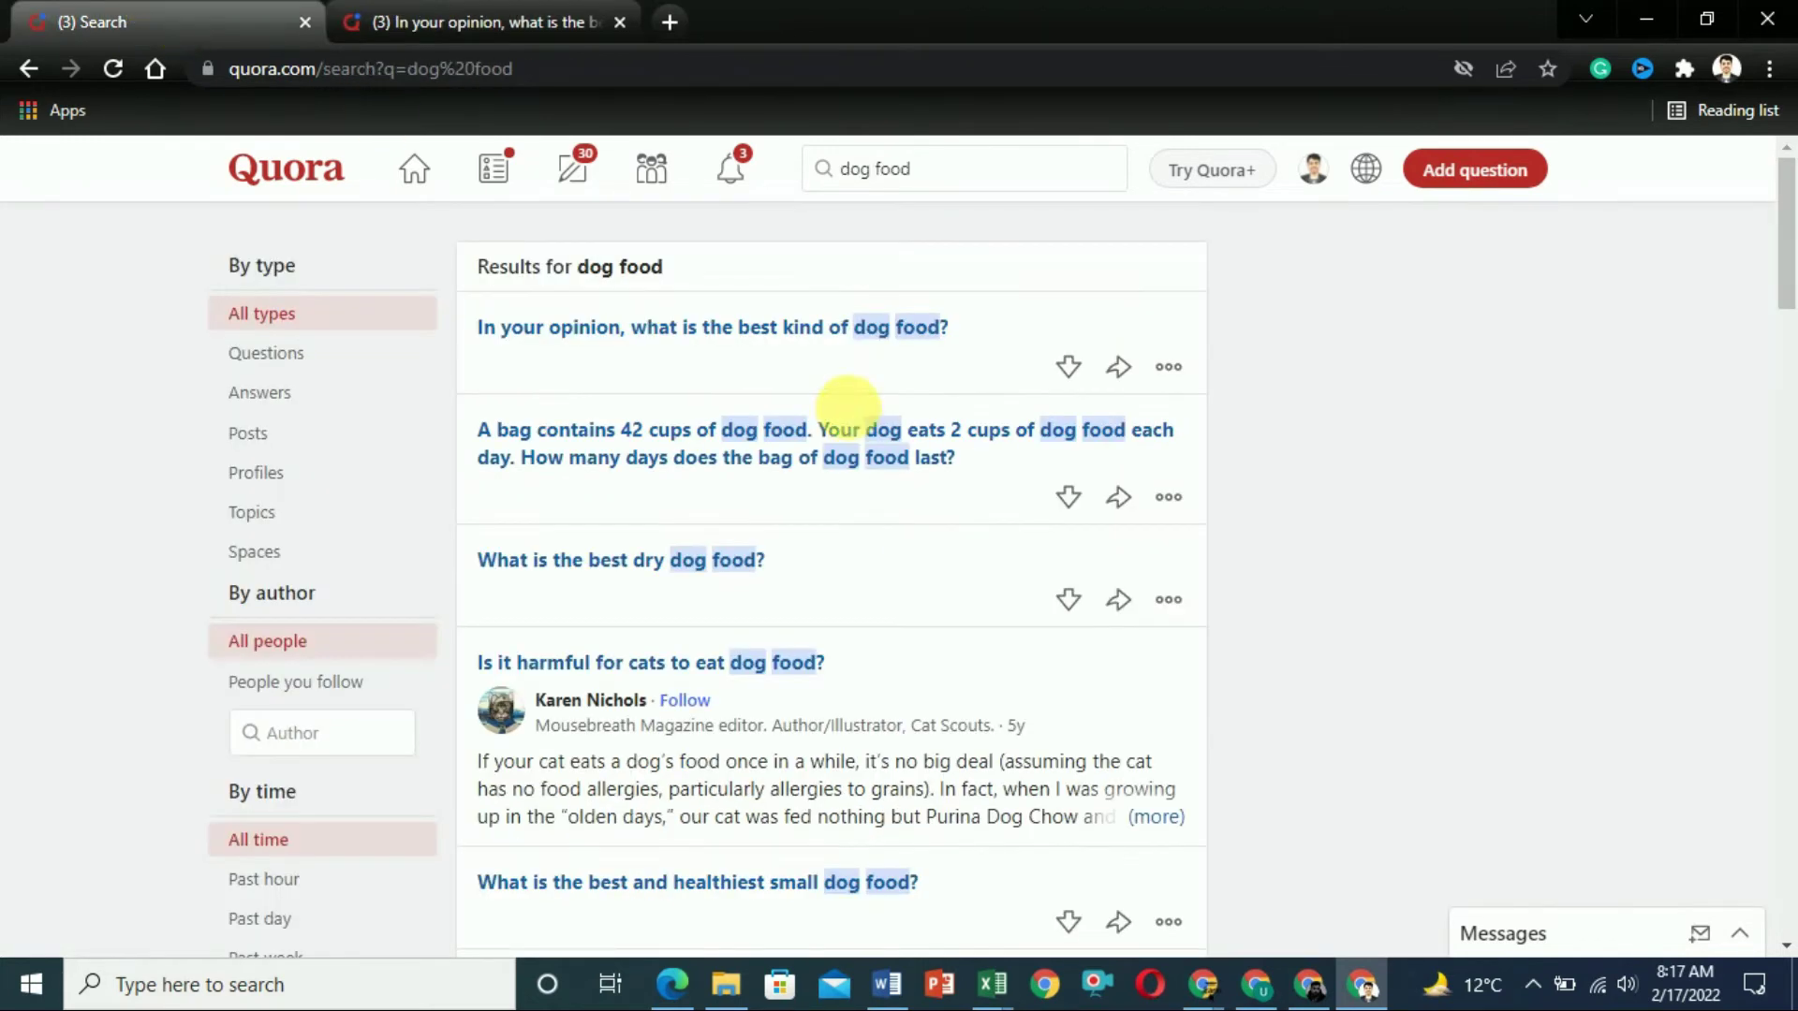
{"action": "left_click", "coordinate": [1315, 174]}
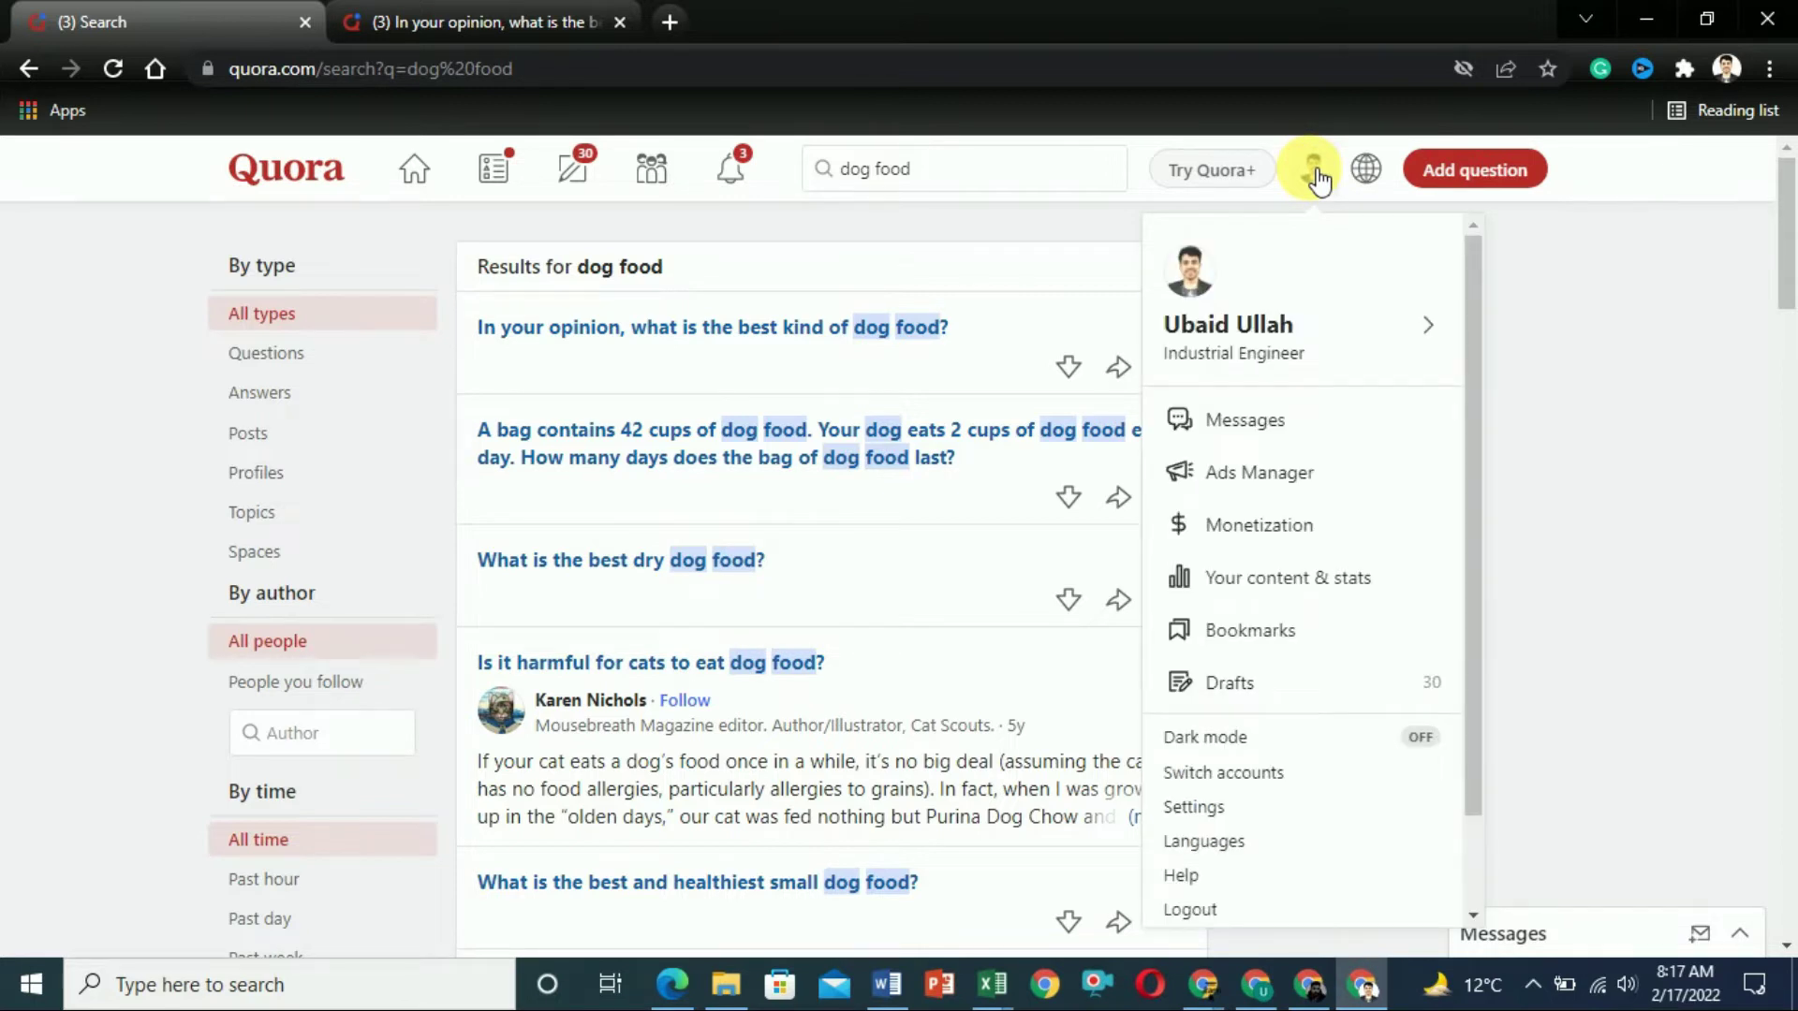
{"action": "left_click", "coordinate": [1255, 484]}
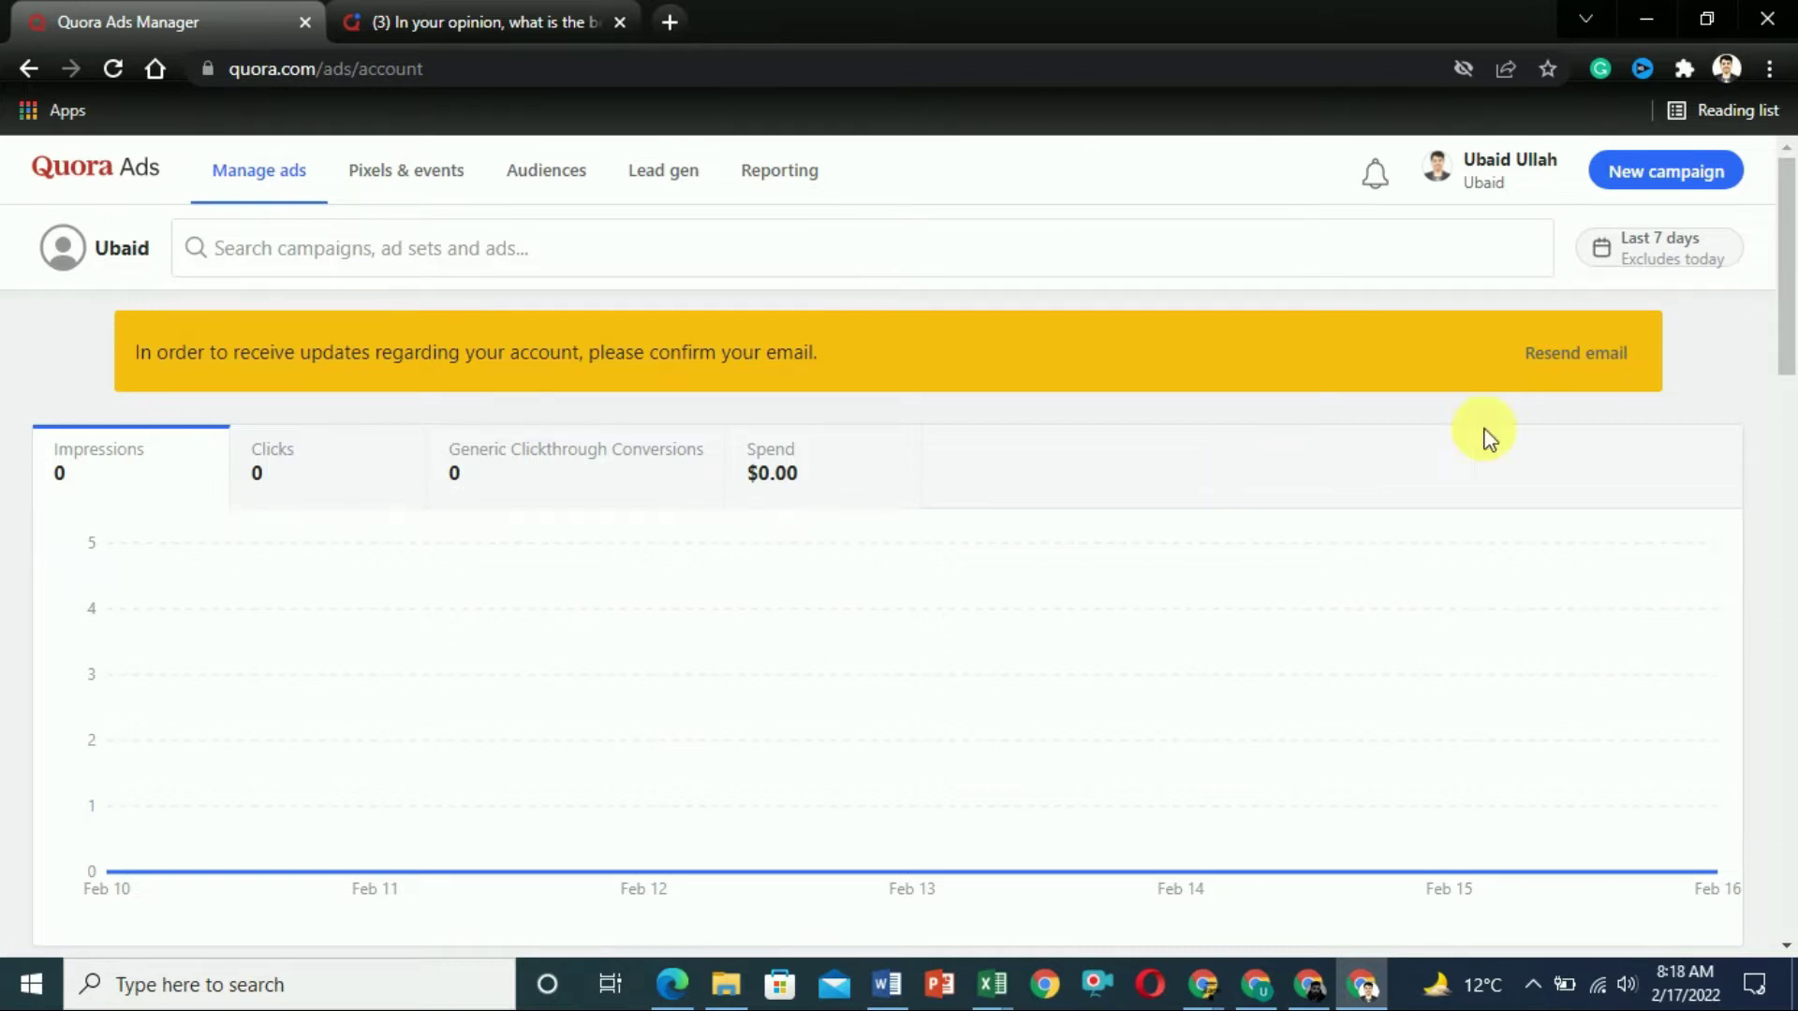
{"action": "left_click", "coordinate": [1789, 445]}
{"action": "left_click_drag", "start_coordinate": [1789, 445], "coordinate": [1757, 280]}
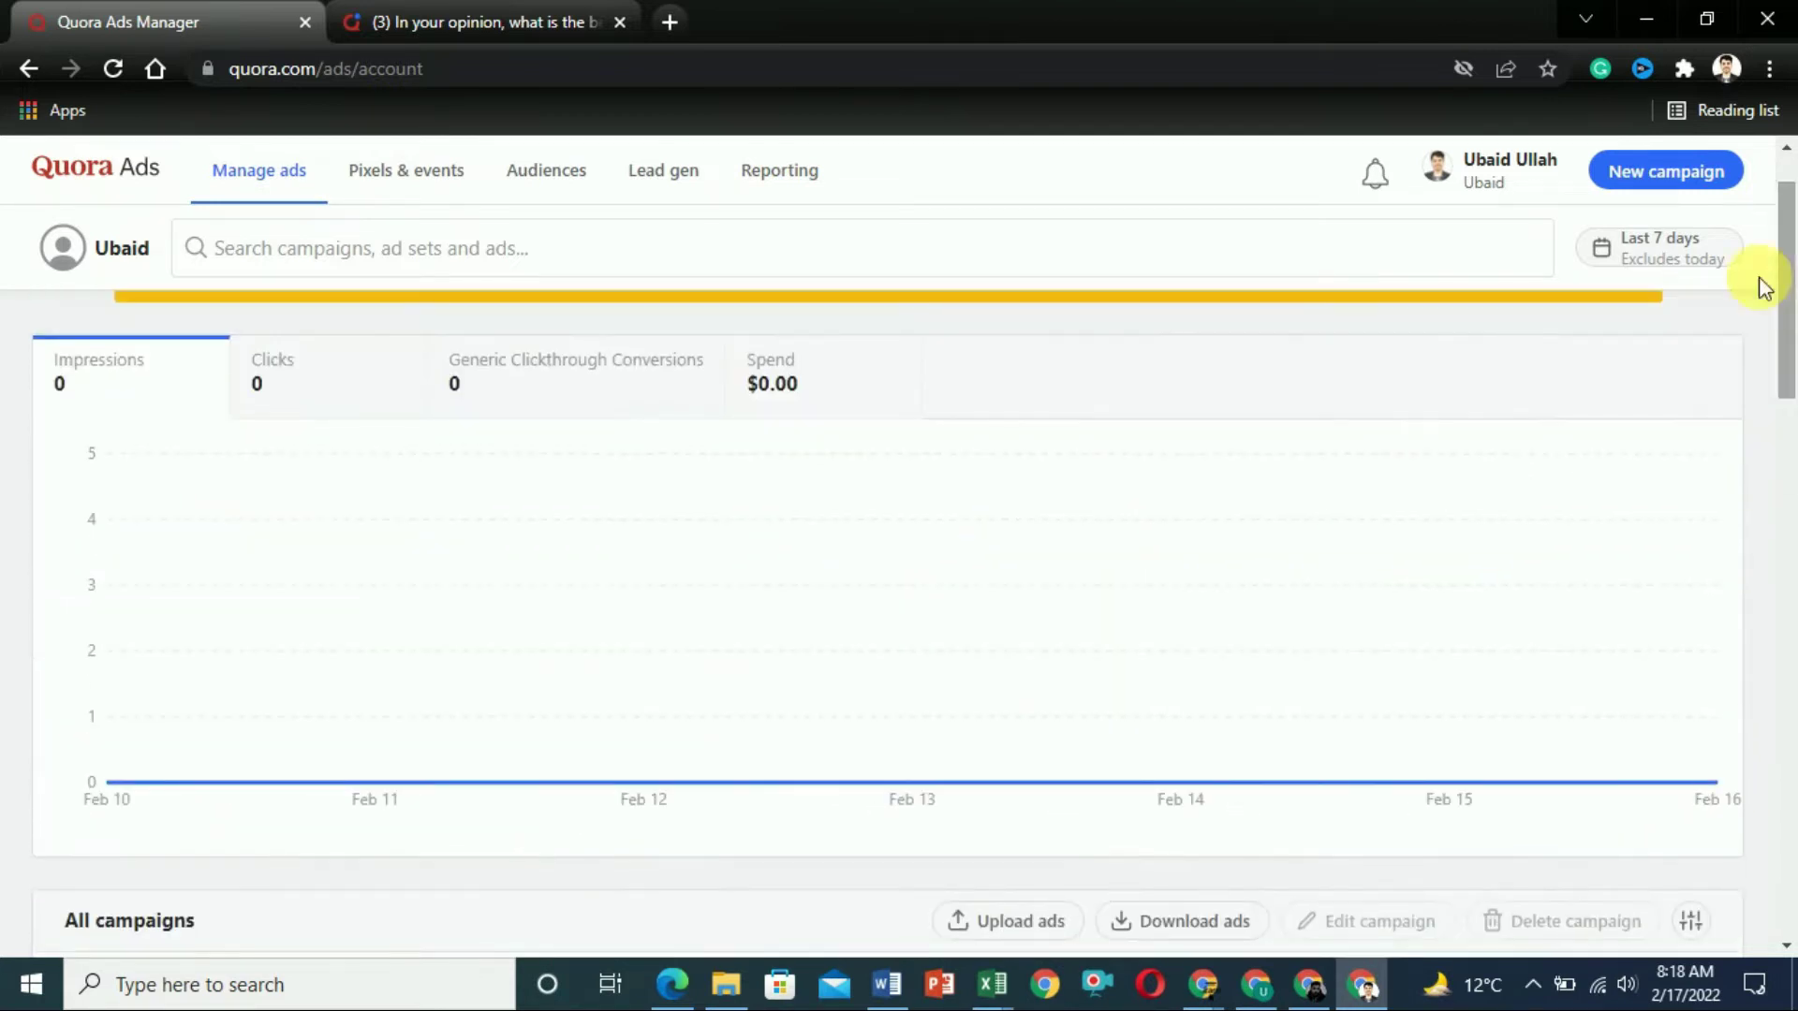
{"action": "left_click", "coordinate": [1655, 178]}
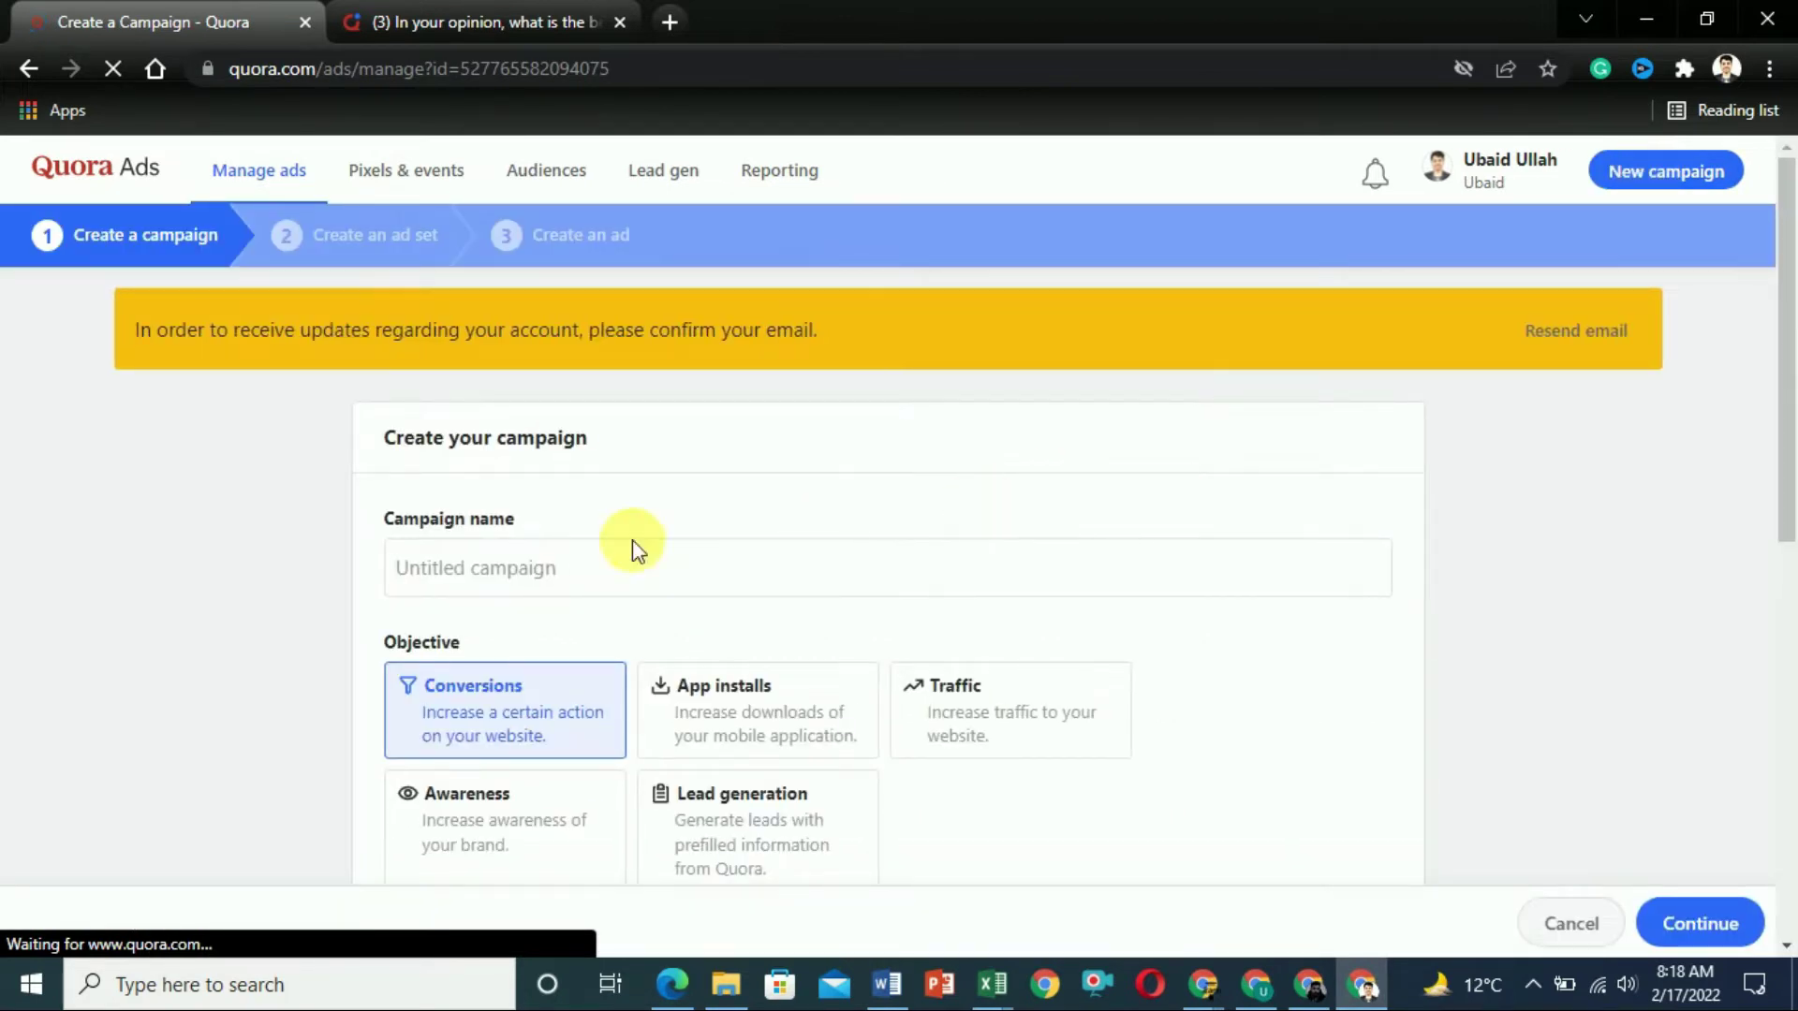
Step: Name the campaign 'Test 1' and choose the Traffic objective
{"action": "left_click", "coordinate": [527, 586]}
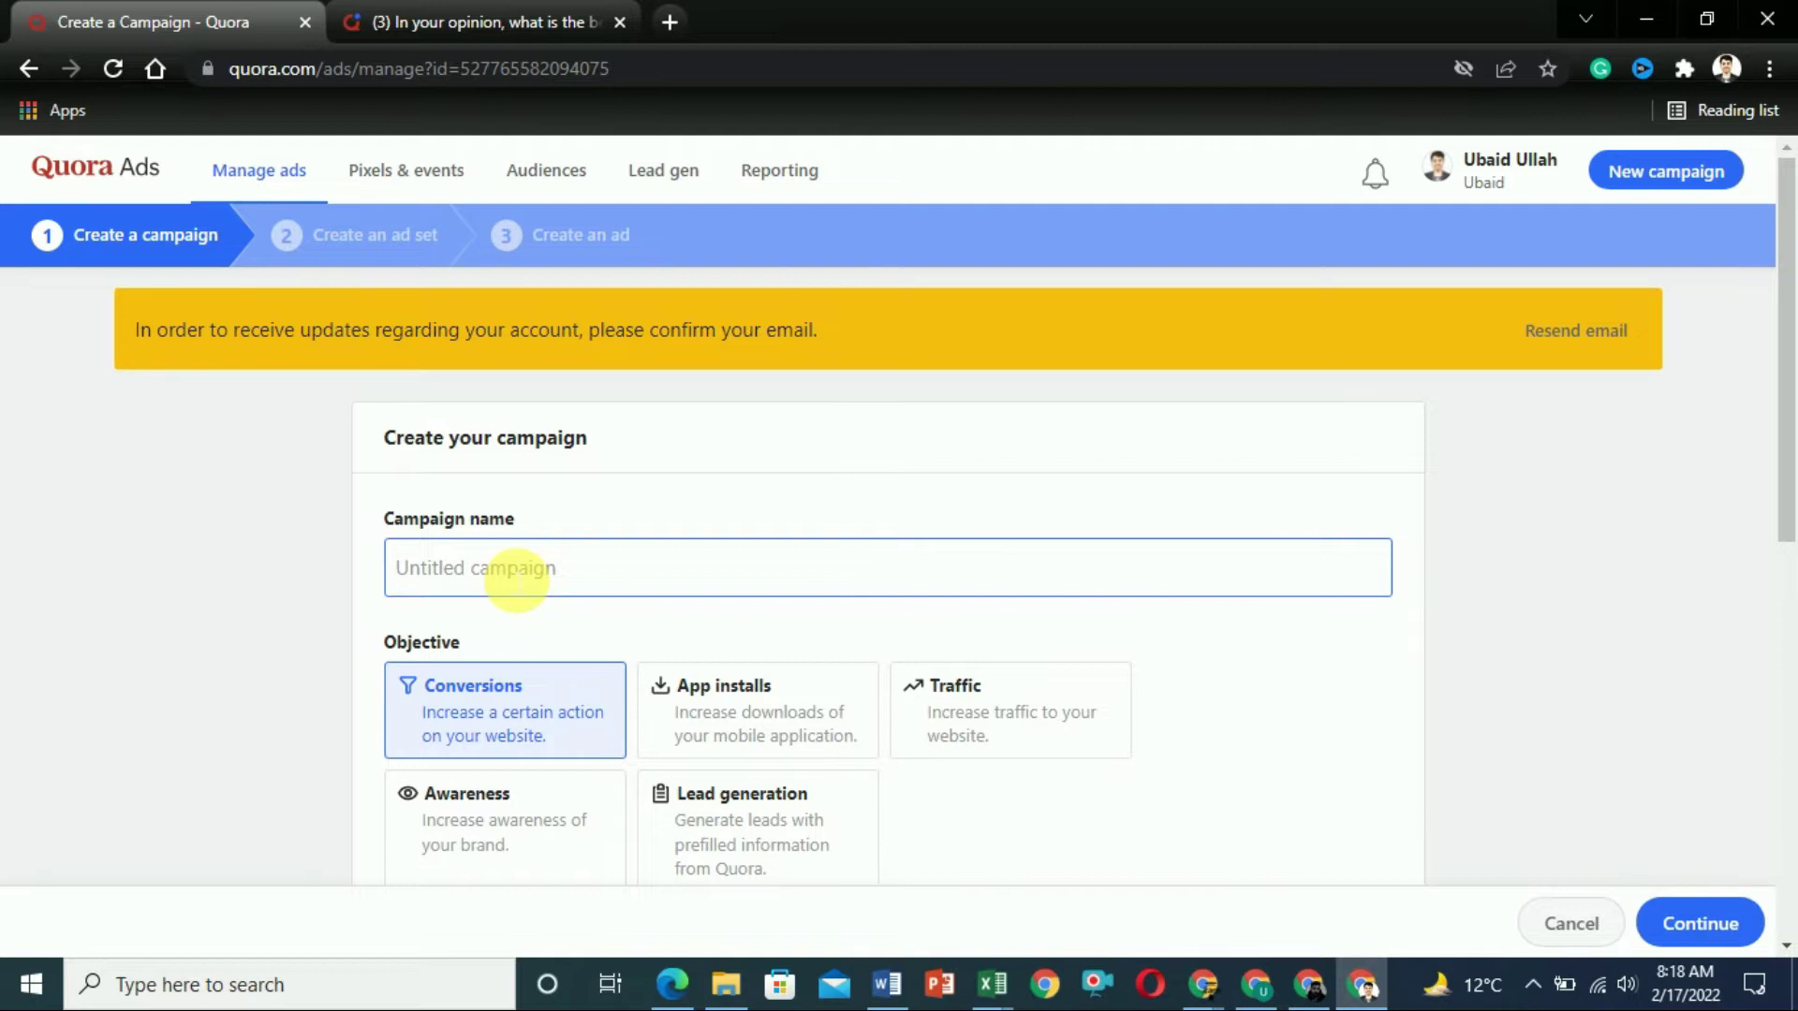
{"action": "type", "text": "Test "}
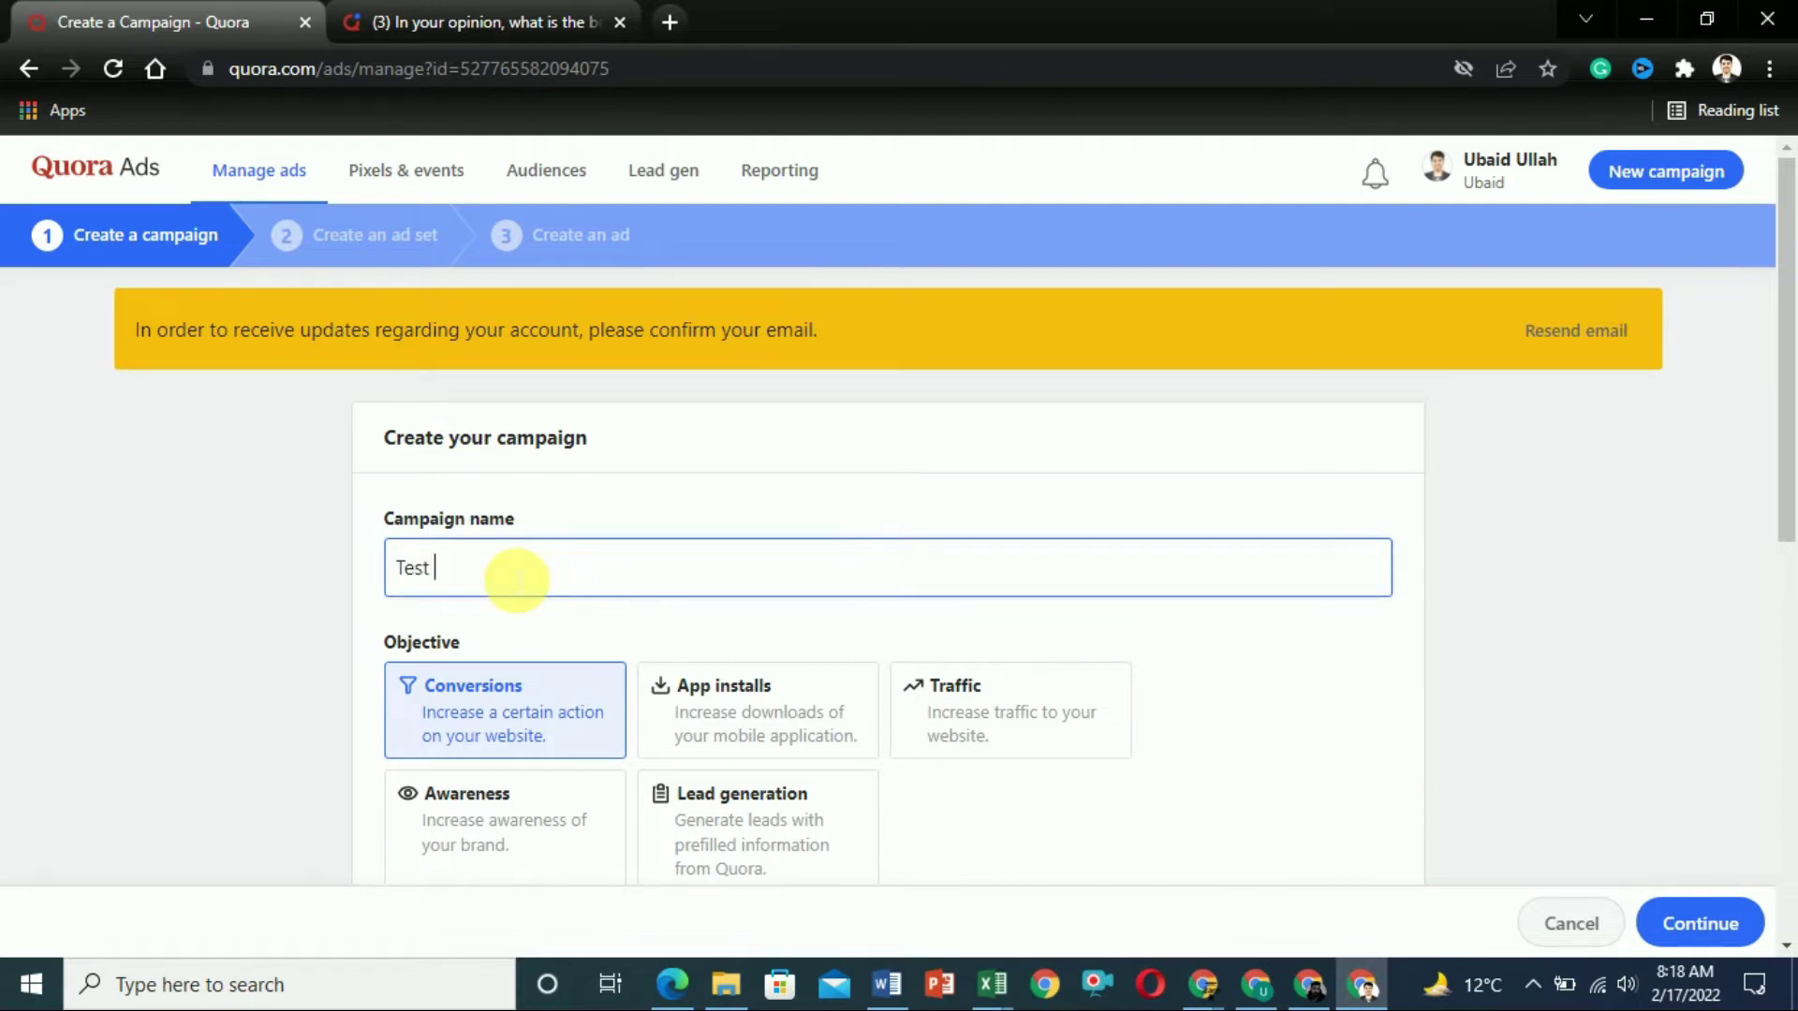
{"action": "type", "text": "1"}
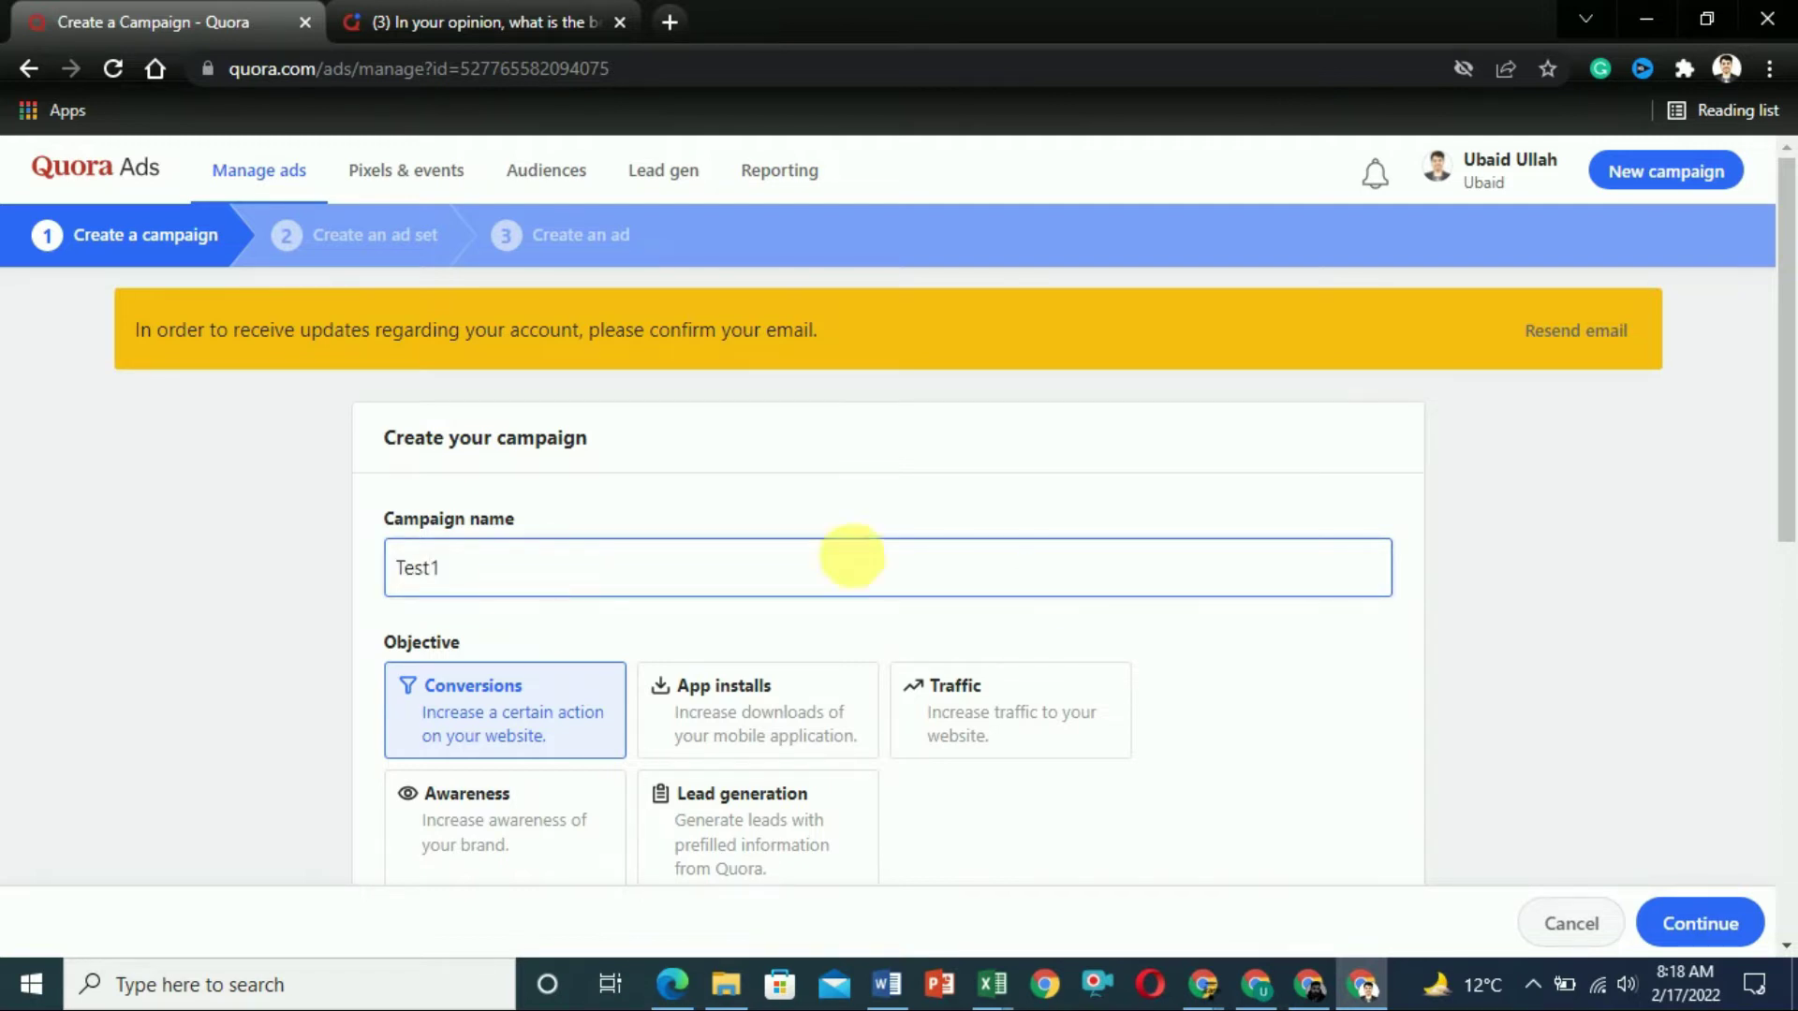
{"action": "left_click_drag", "start_coordinate": [1789, 373], "coordinate": [1786, 410]}
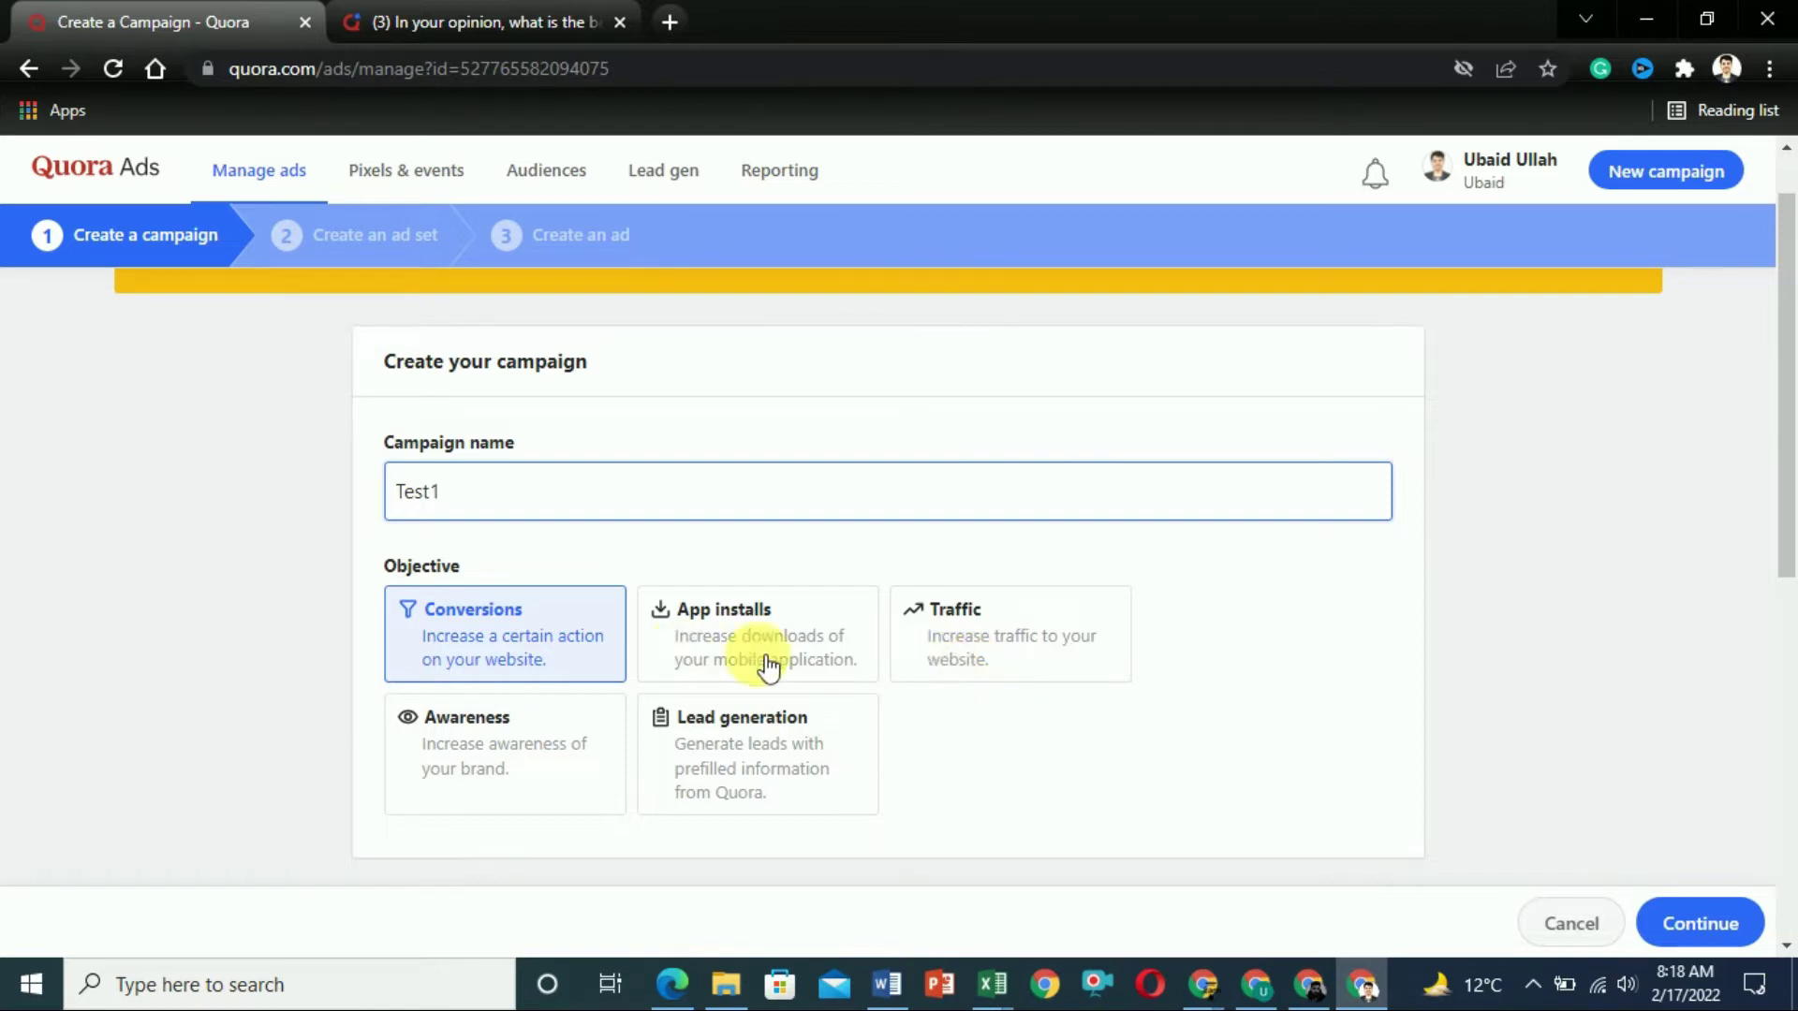
{"action": "left_click", "coordinate": [964, 639]}
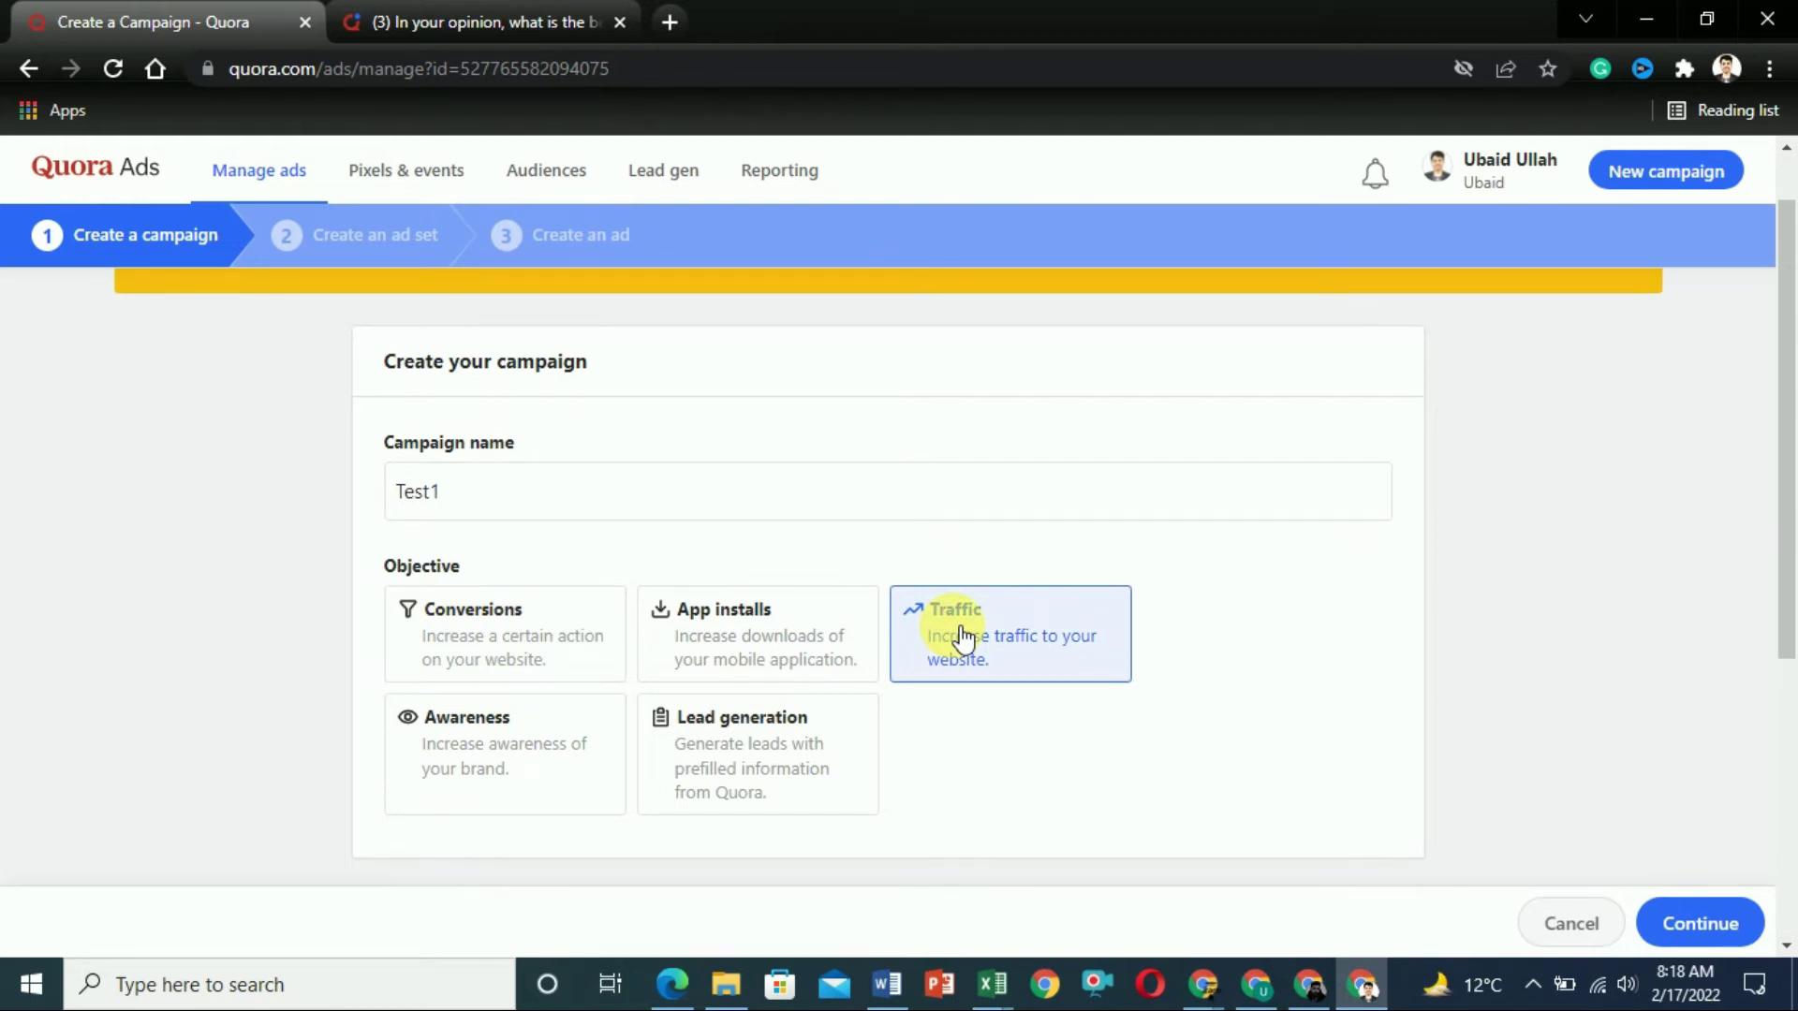
{"action": "left_click_drag", "start_coordinate": [1784, 361], "coordinate": [1790, 646]}
Step: Set a 23000 daily maximum budget and save the campaign
{"action": "left_click", "coordinate": [755, 579]}
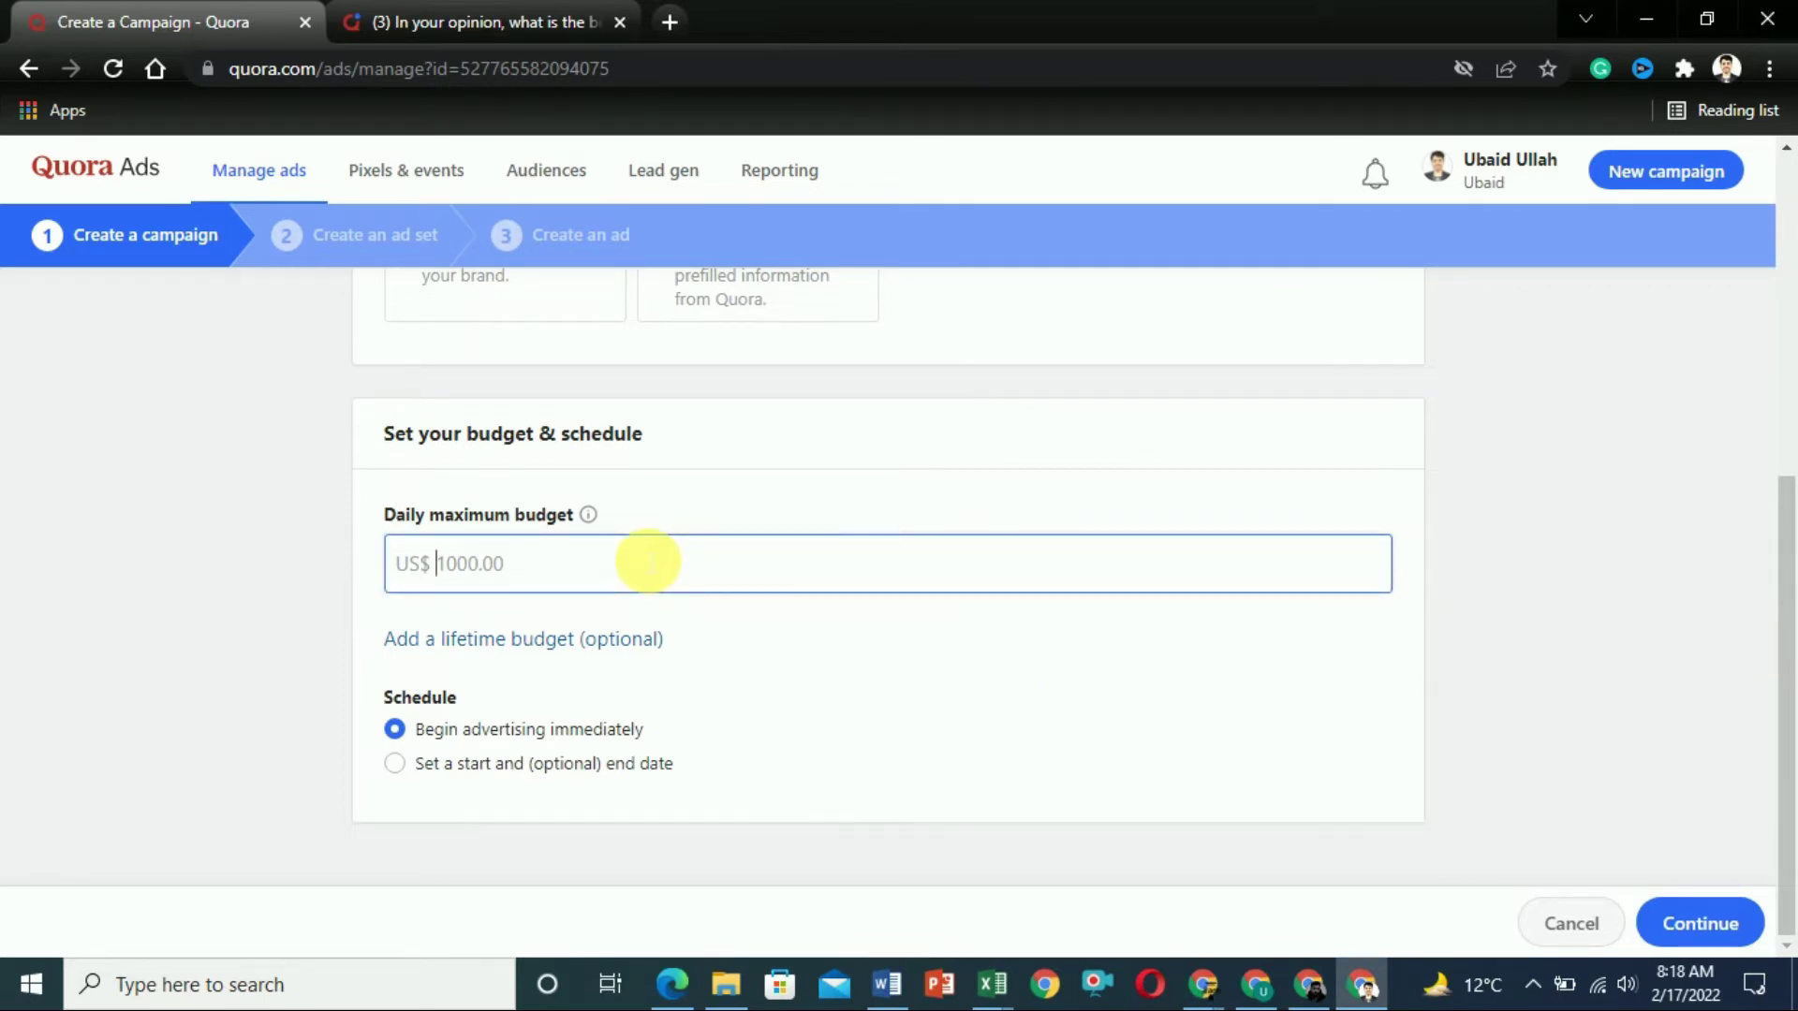
{"action": "type", "text": "23000"}
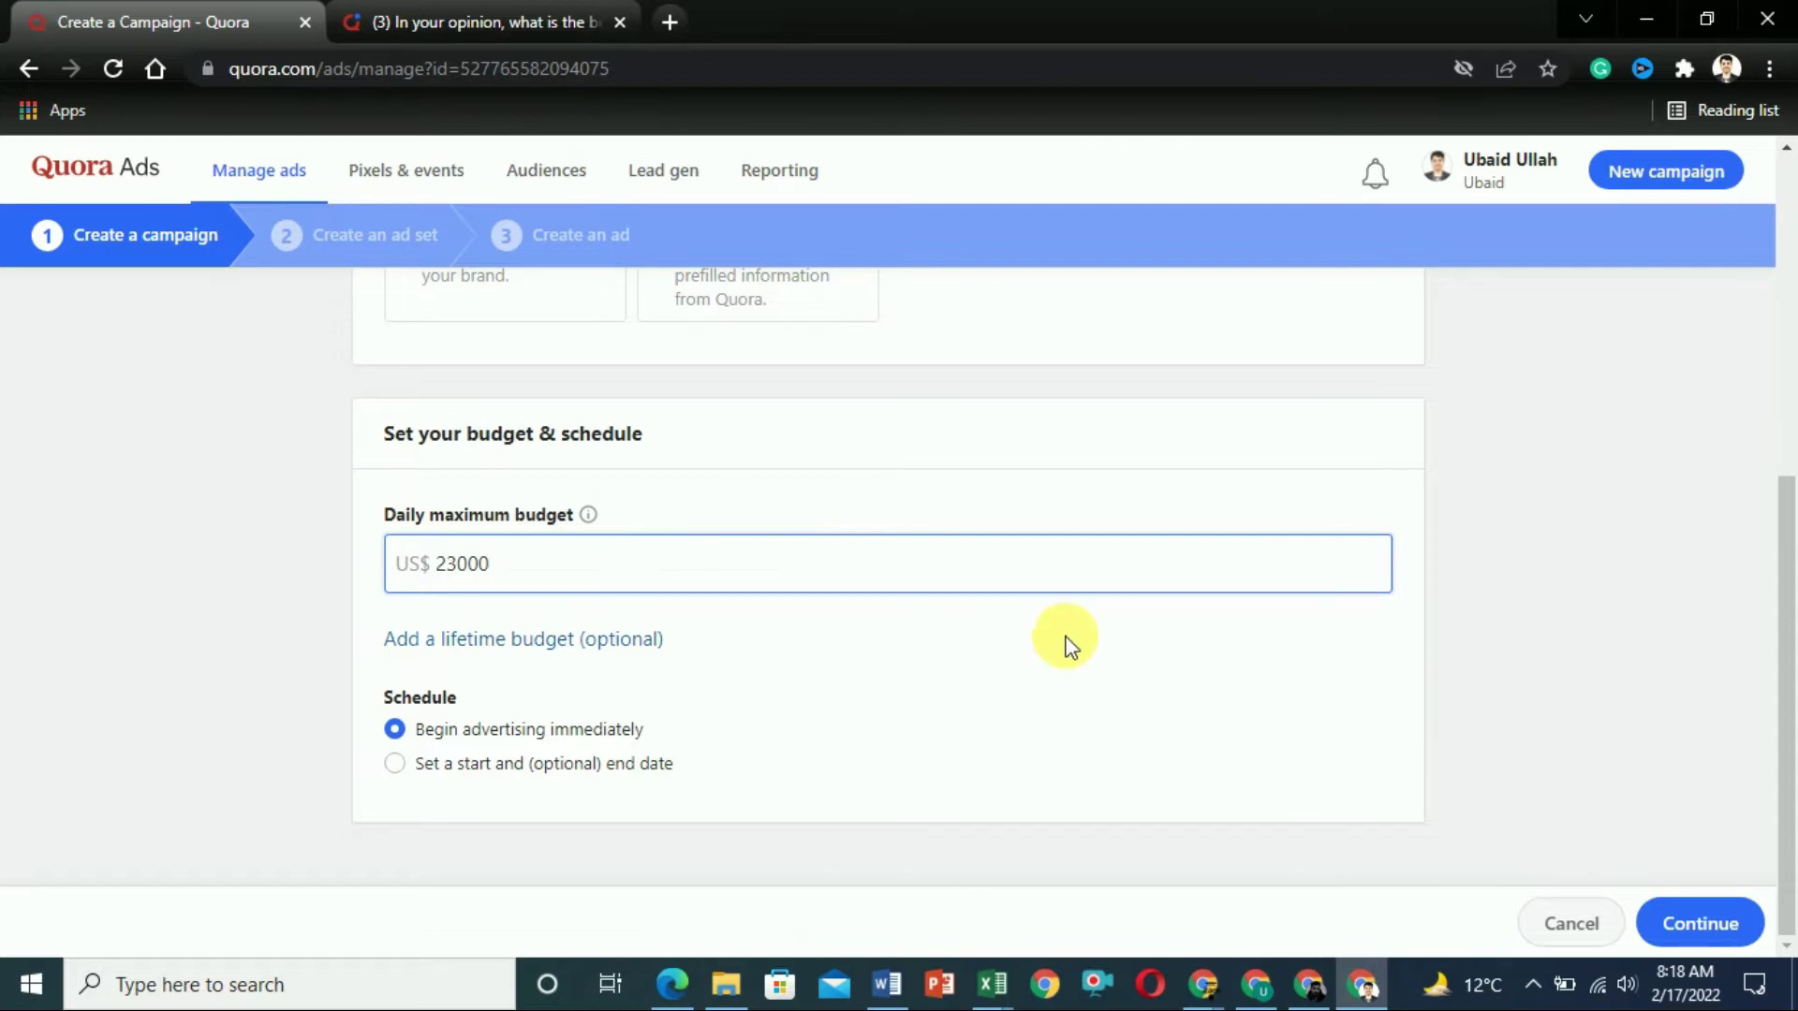
{"action": "left_click", "coordinate": [1689, 932]}
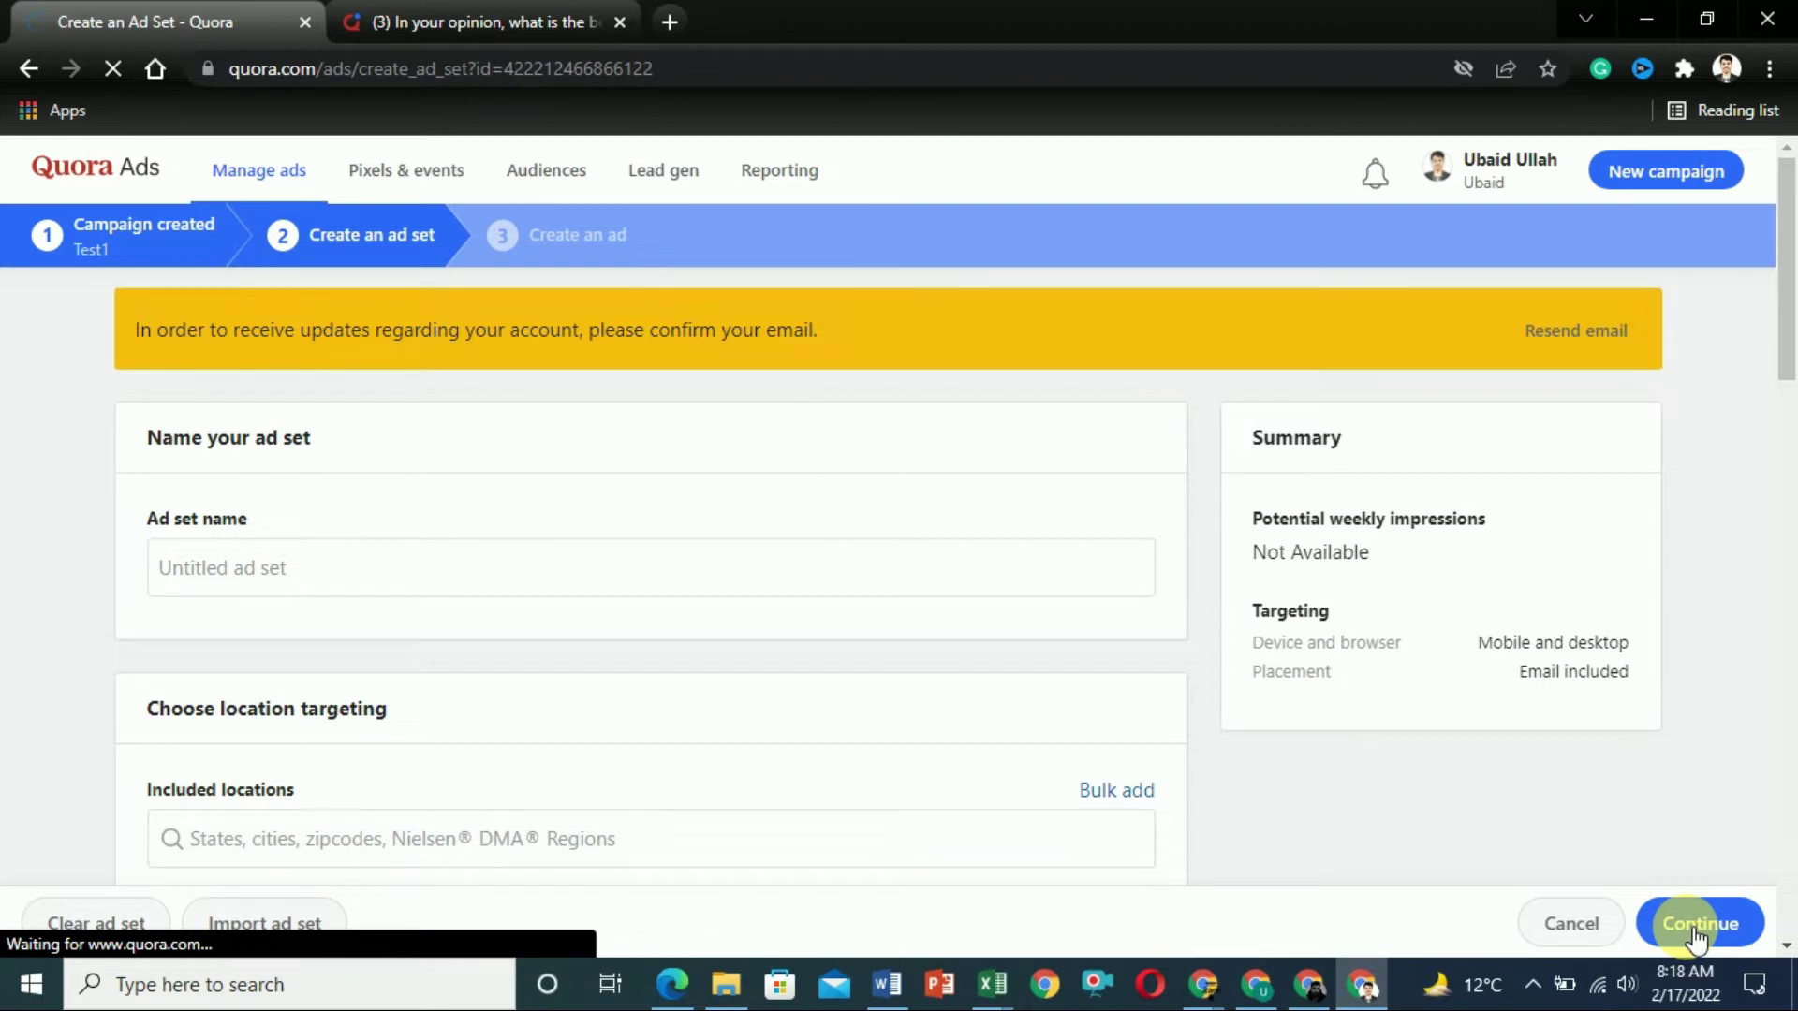
Step: Set the ad set's primary targeting to Questions and bring up the Bulk add keyword dialog
{"action": "left_click", "coordinate": [345, 582]}
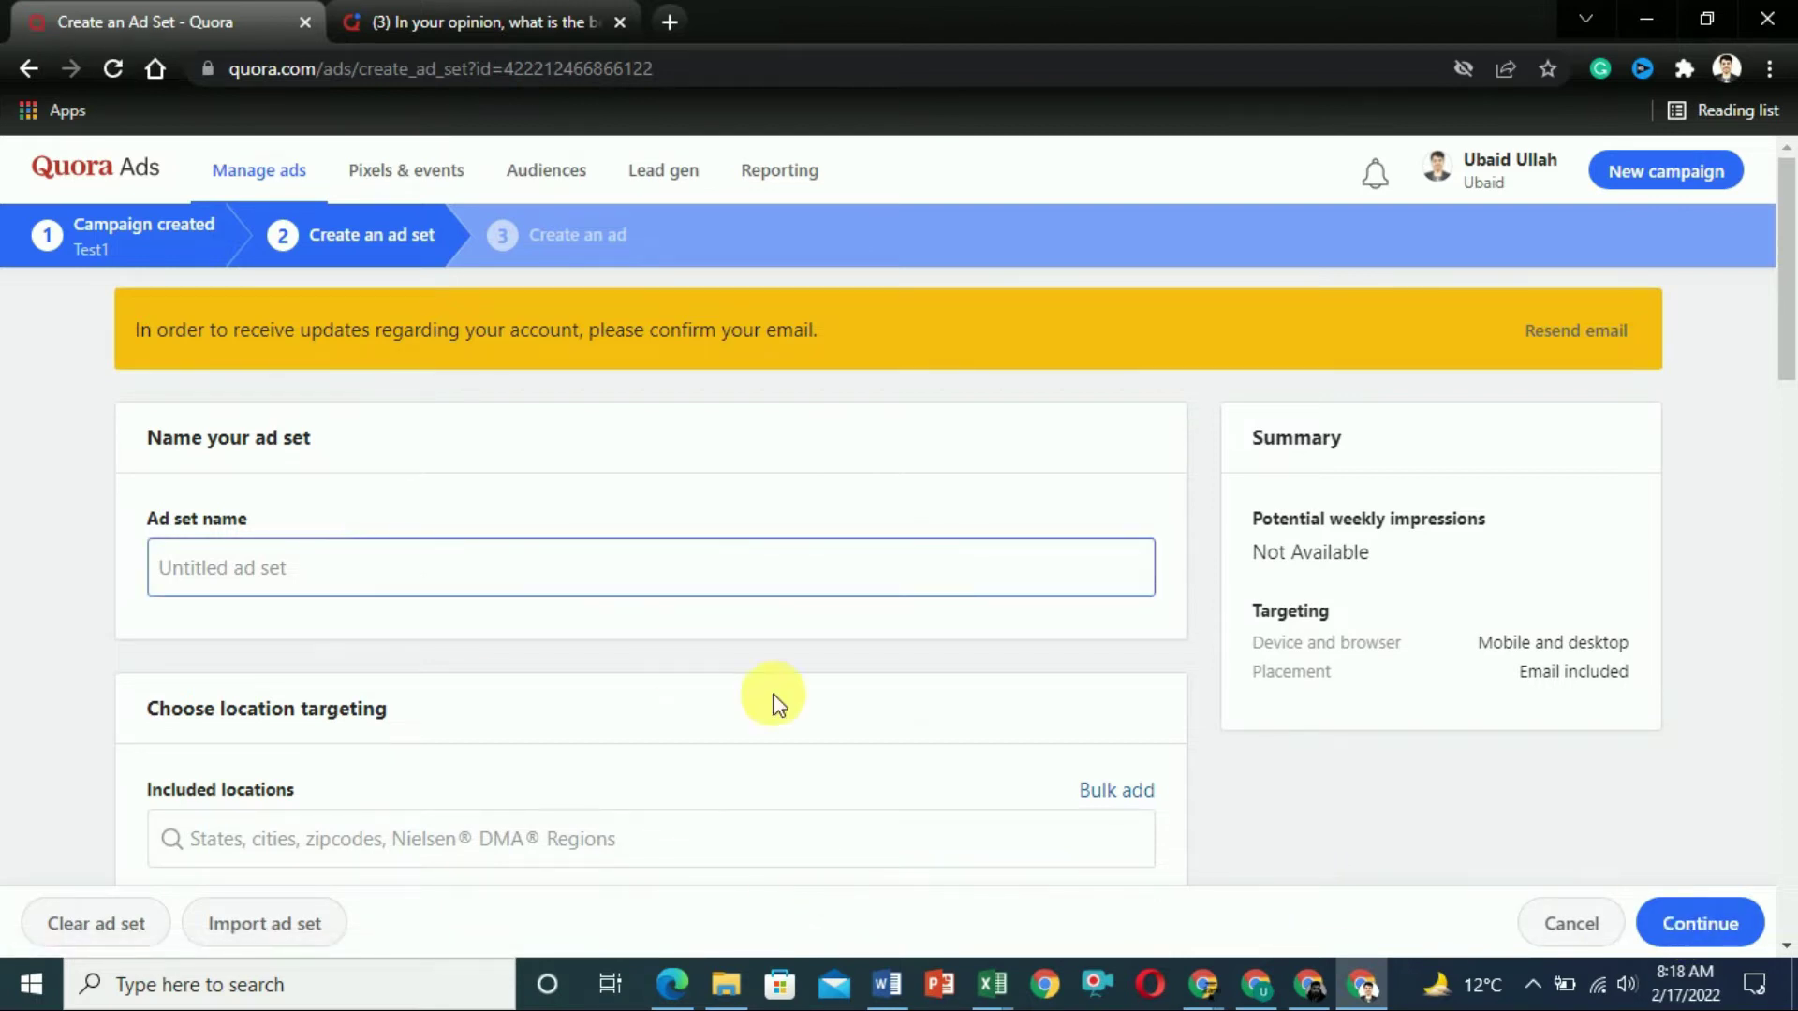
{"action": "scroll", "coordinate": [1789, 346], "scroll_direction": "down", "scroll_amount": 2}
{"action": "left_click_drag", "start_coordinate": [1794, 342], "coordinate": [1793, 501]}
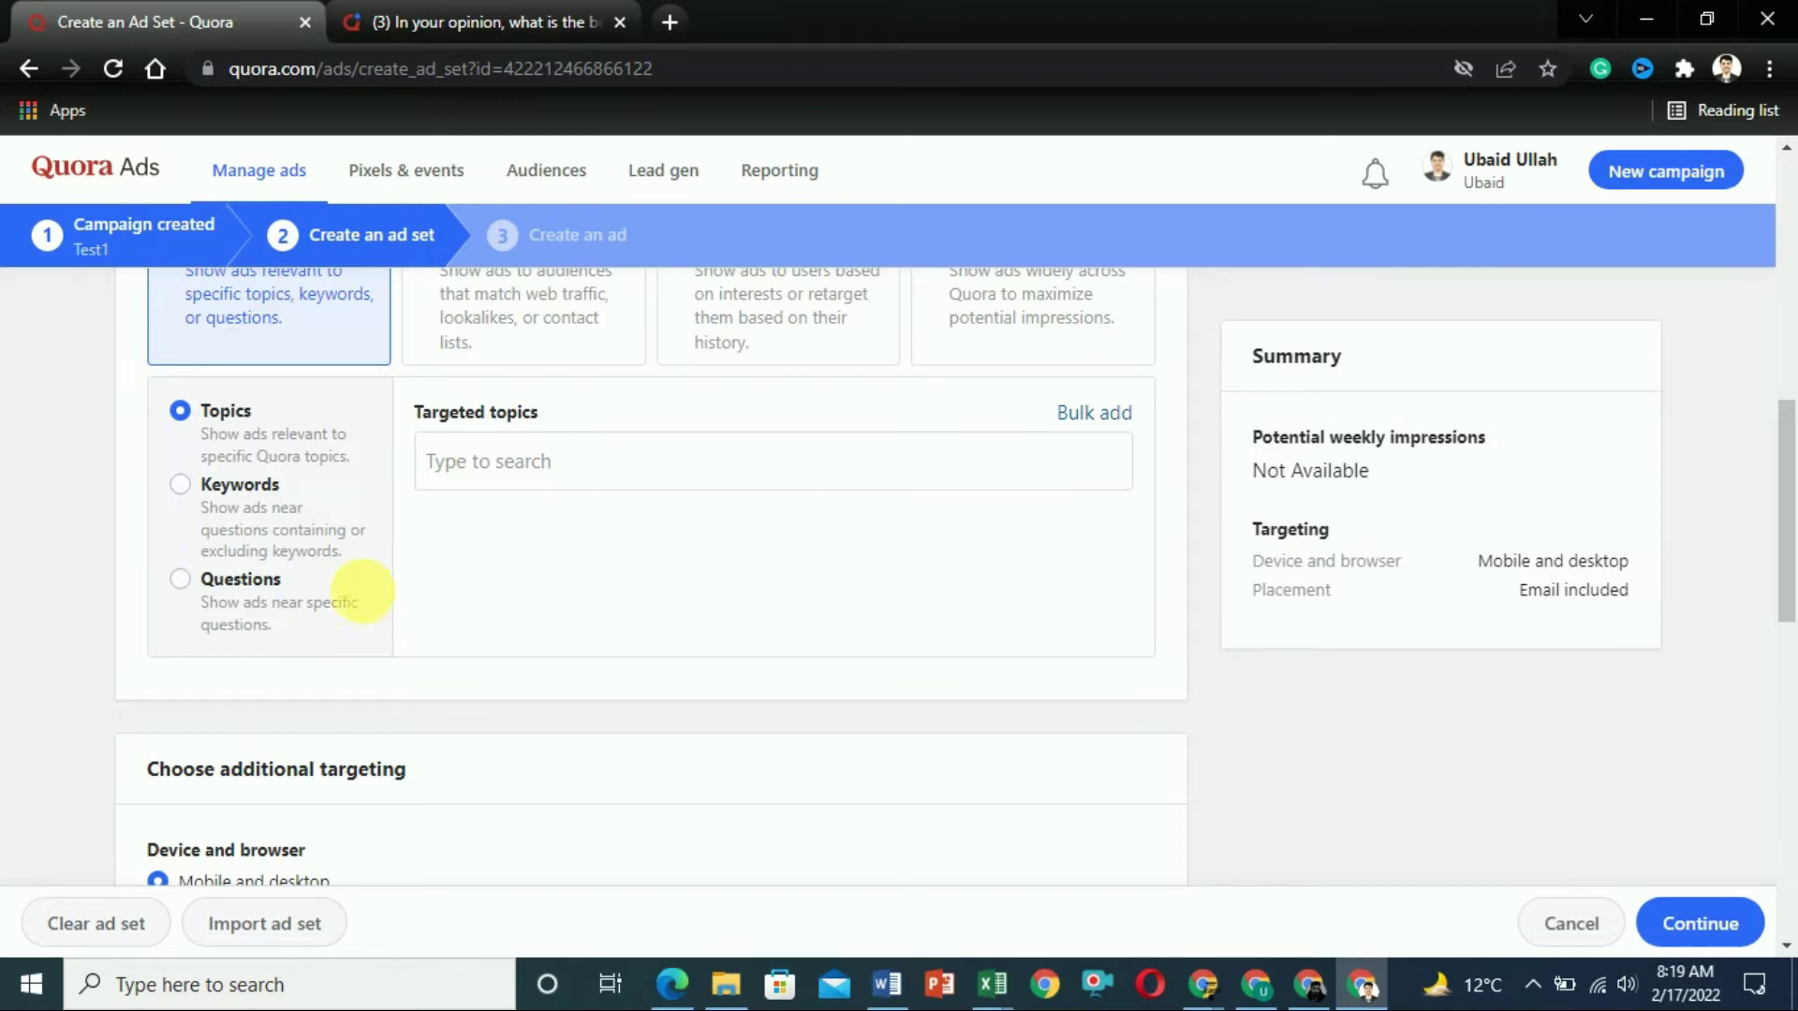
{"action": "left_click", "coordinate": [181, 581]}
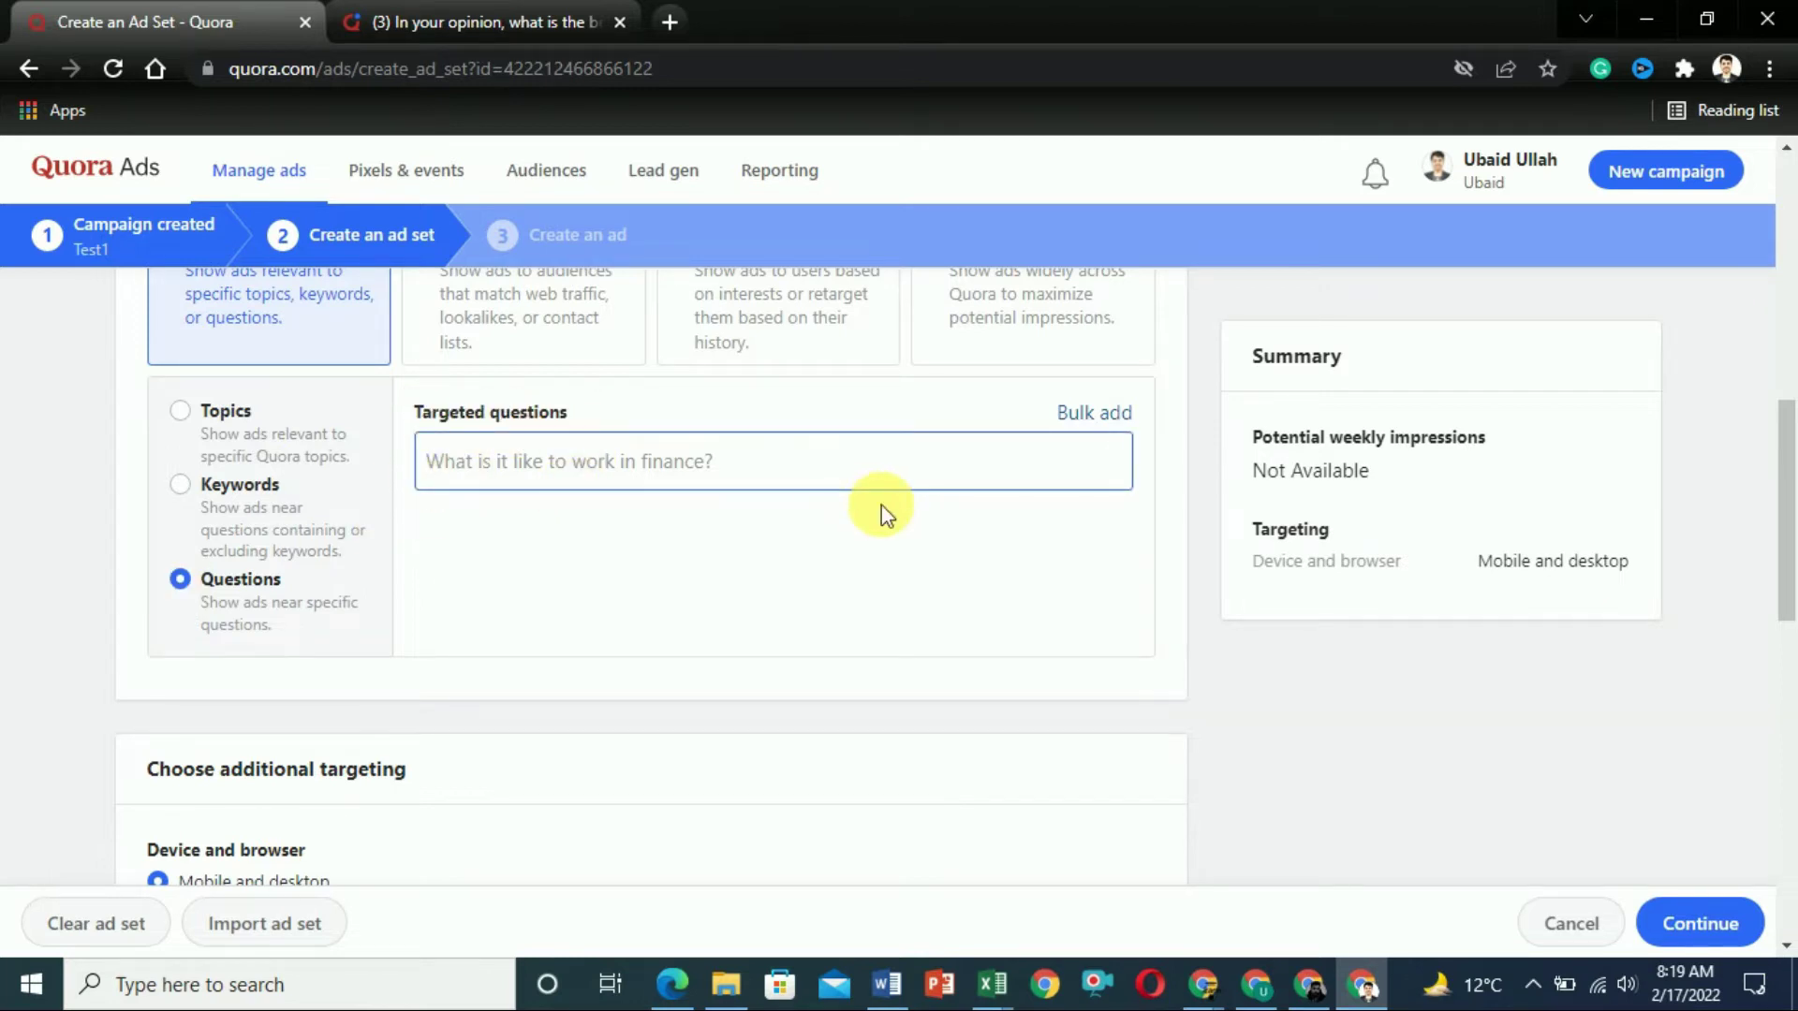
{"action": "left_click", "coordinate": [1089, 415]}
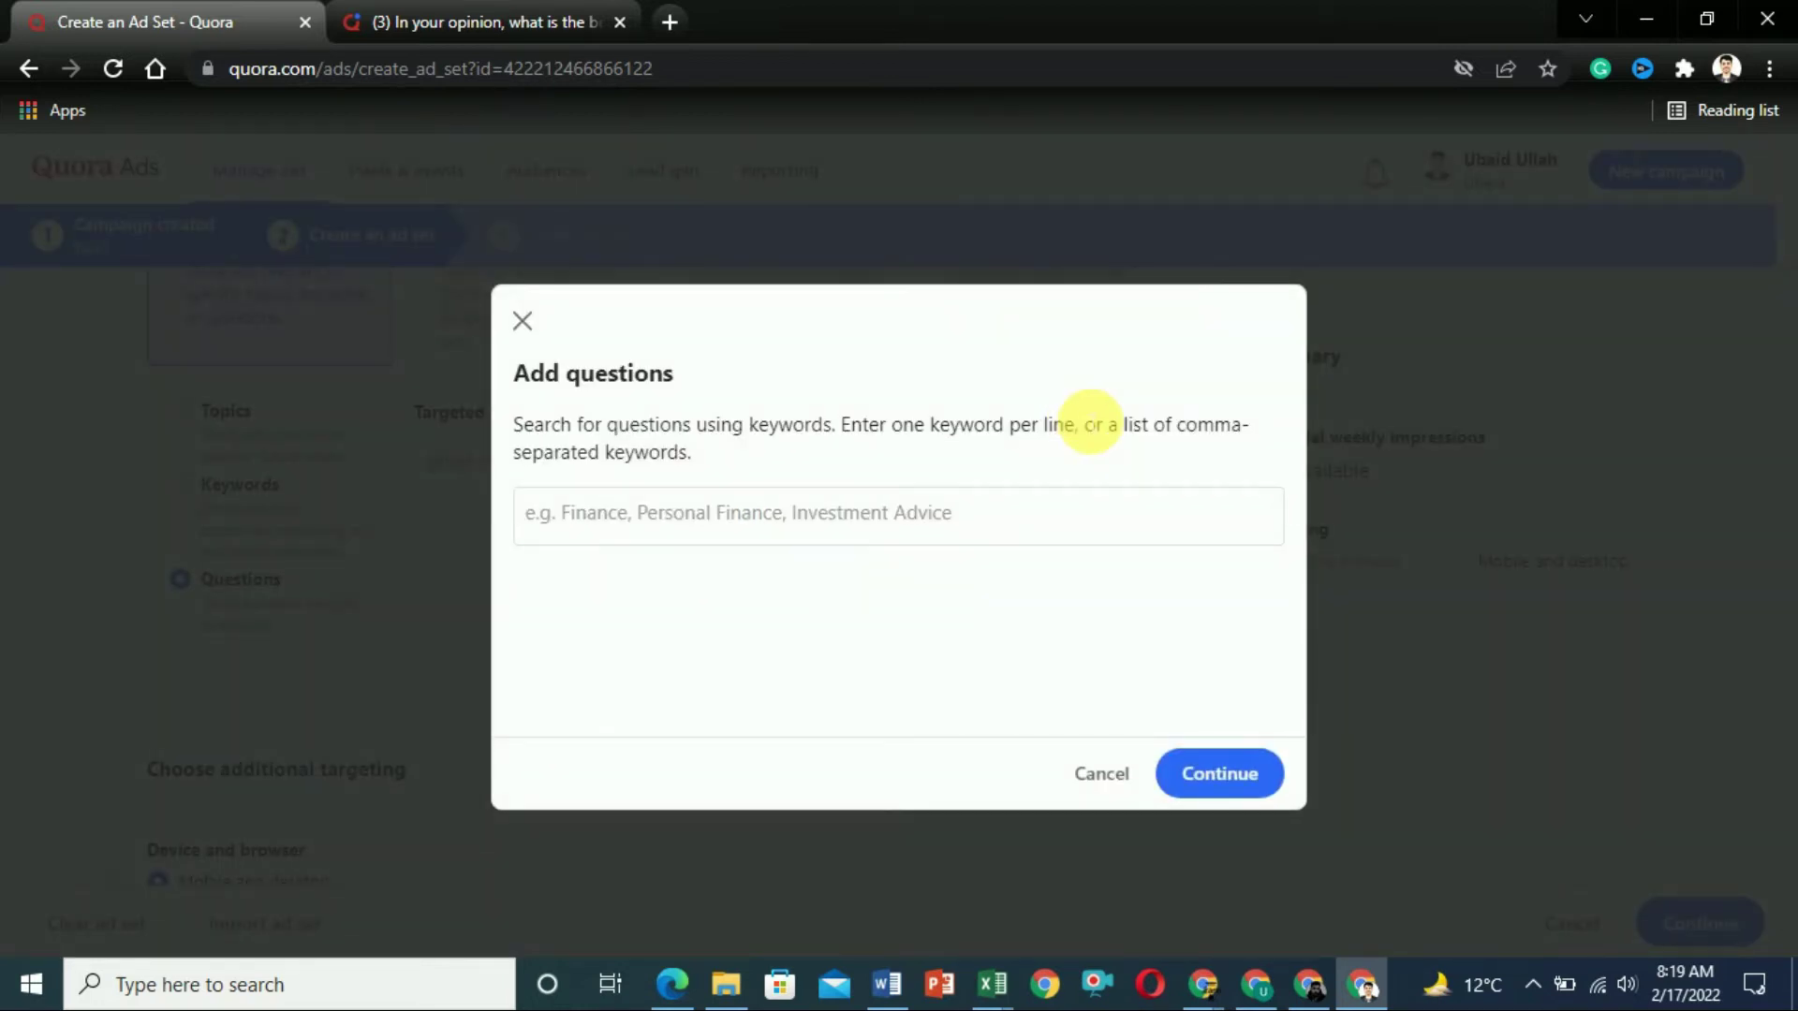
Step: Enter the keyword 'dog food' and list the 20 matching questions to target
{"action": "left_click", "coordinate": [843, 534]}
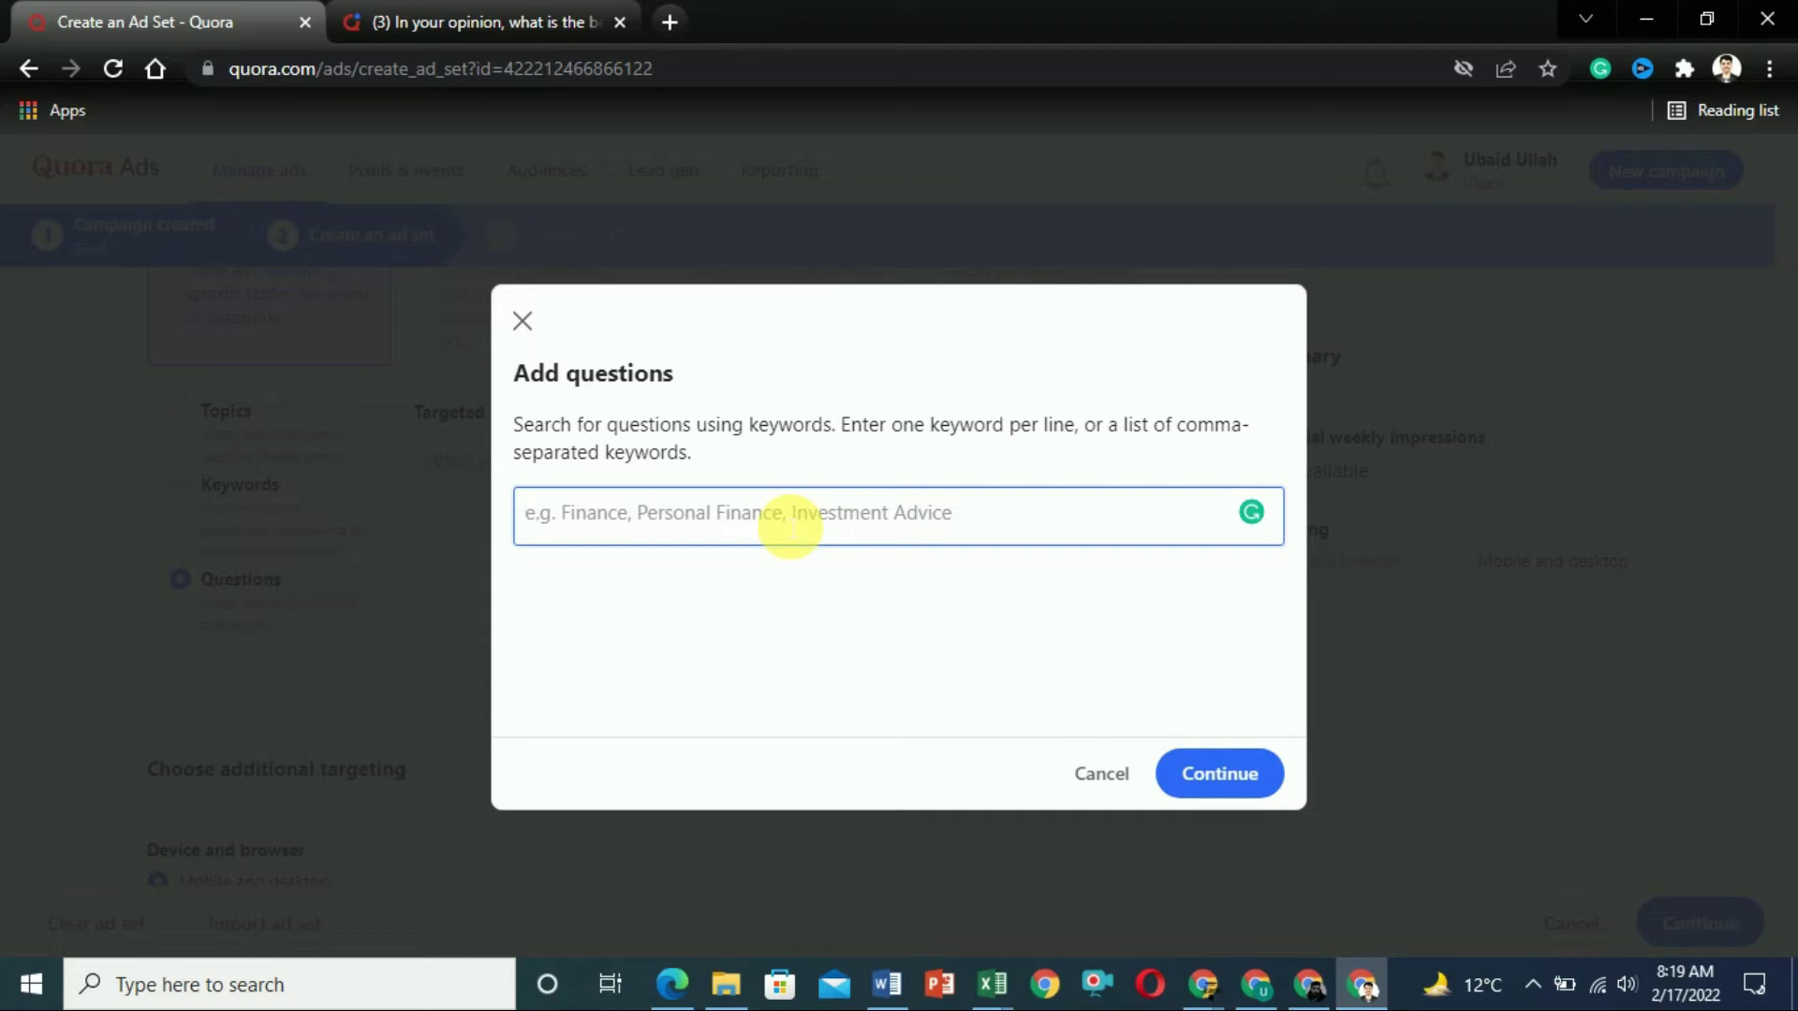
{"action": "type", "text": "dog food"}
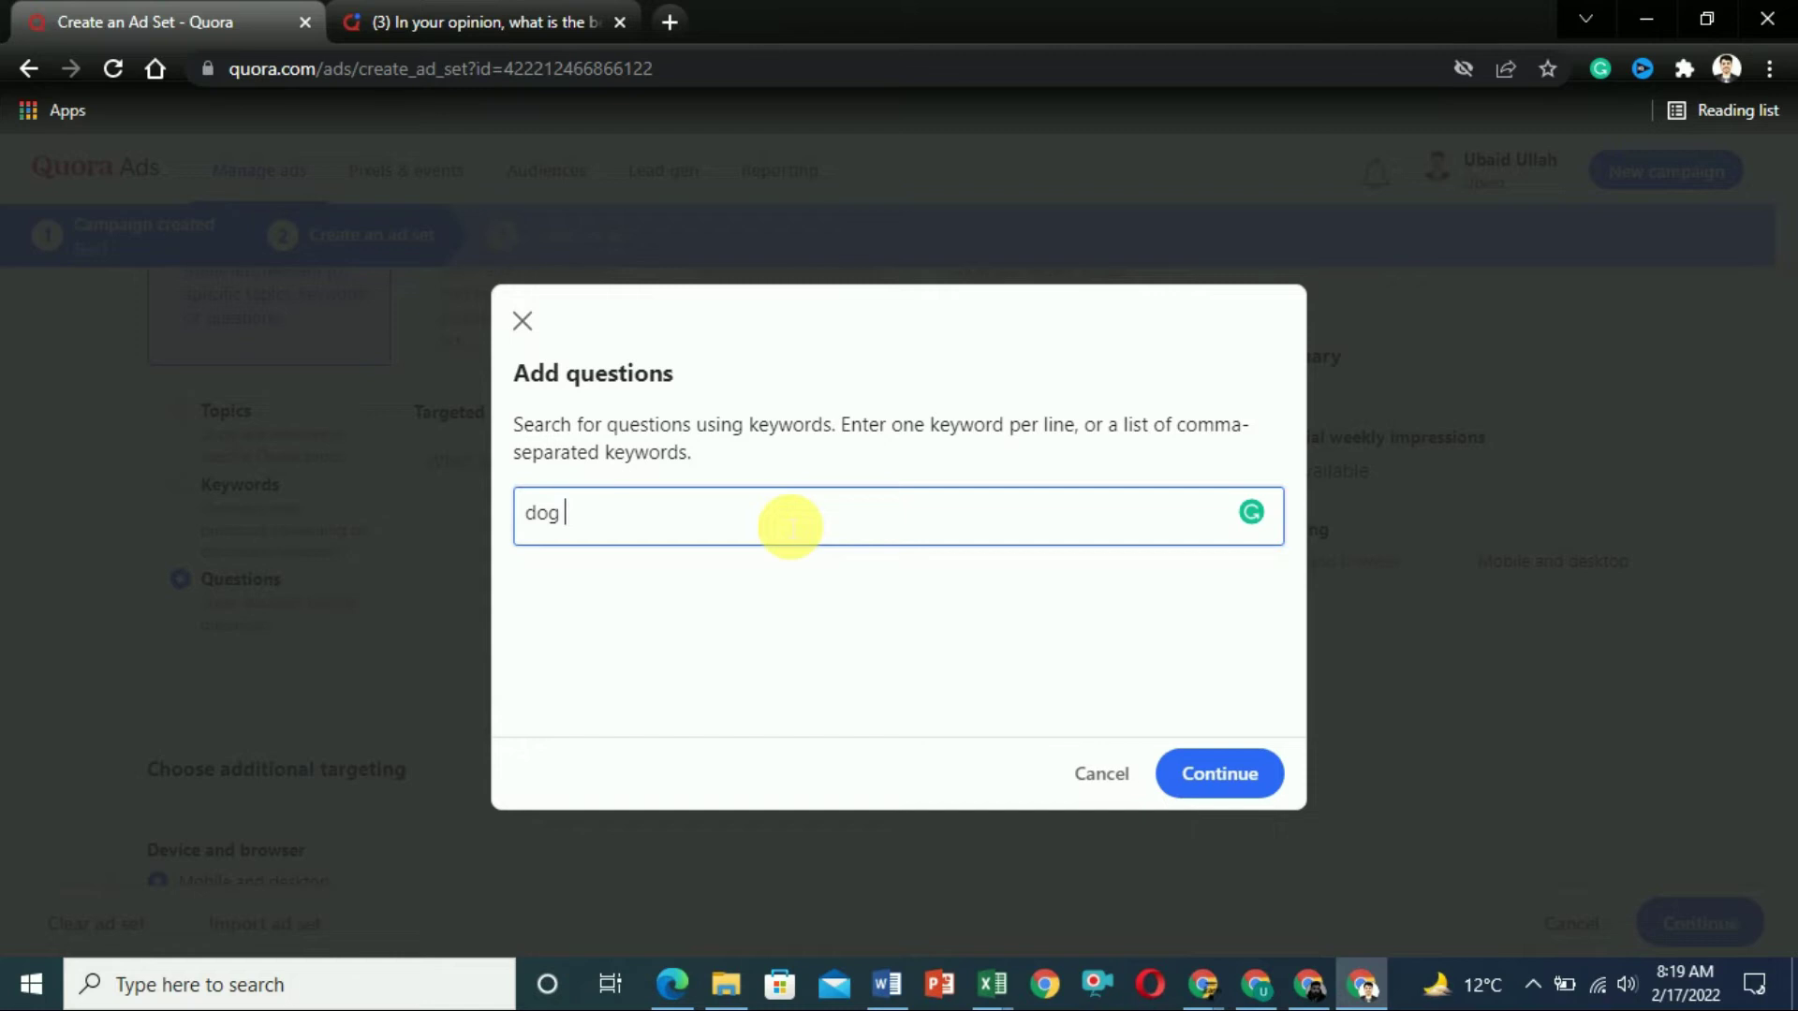
{"action": "key", "text": "Return"}
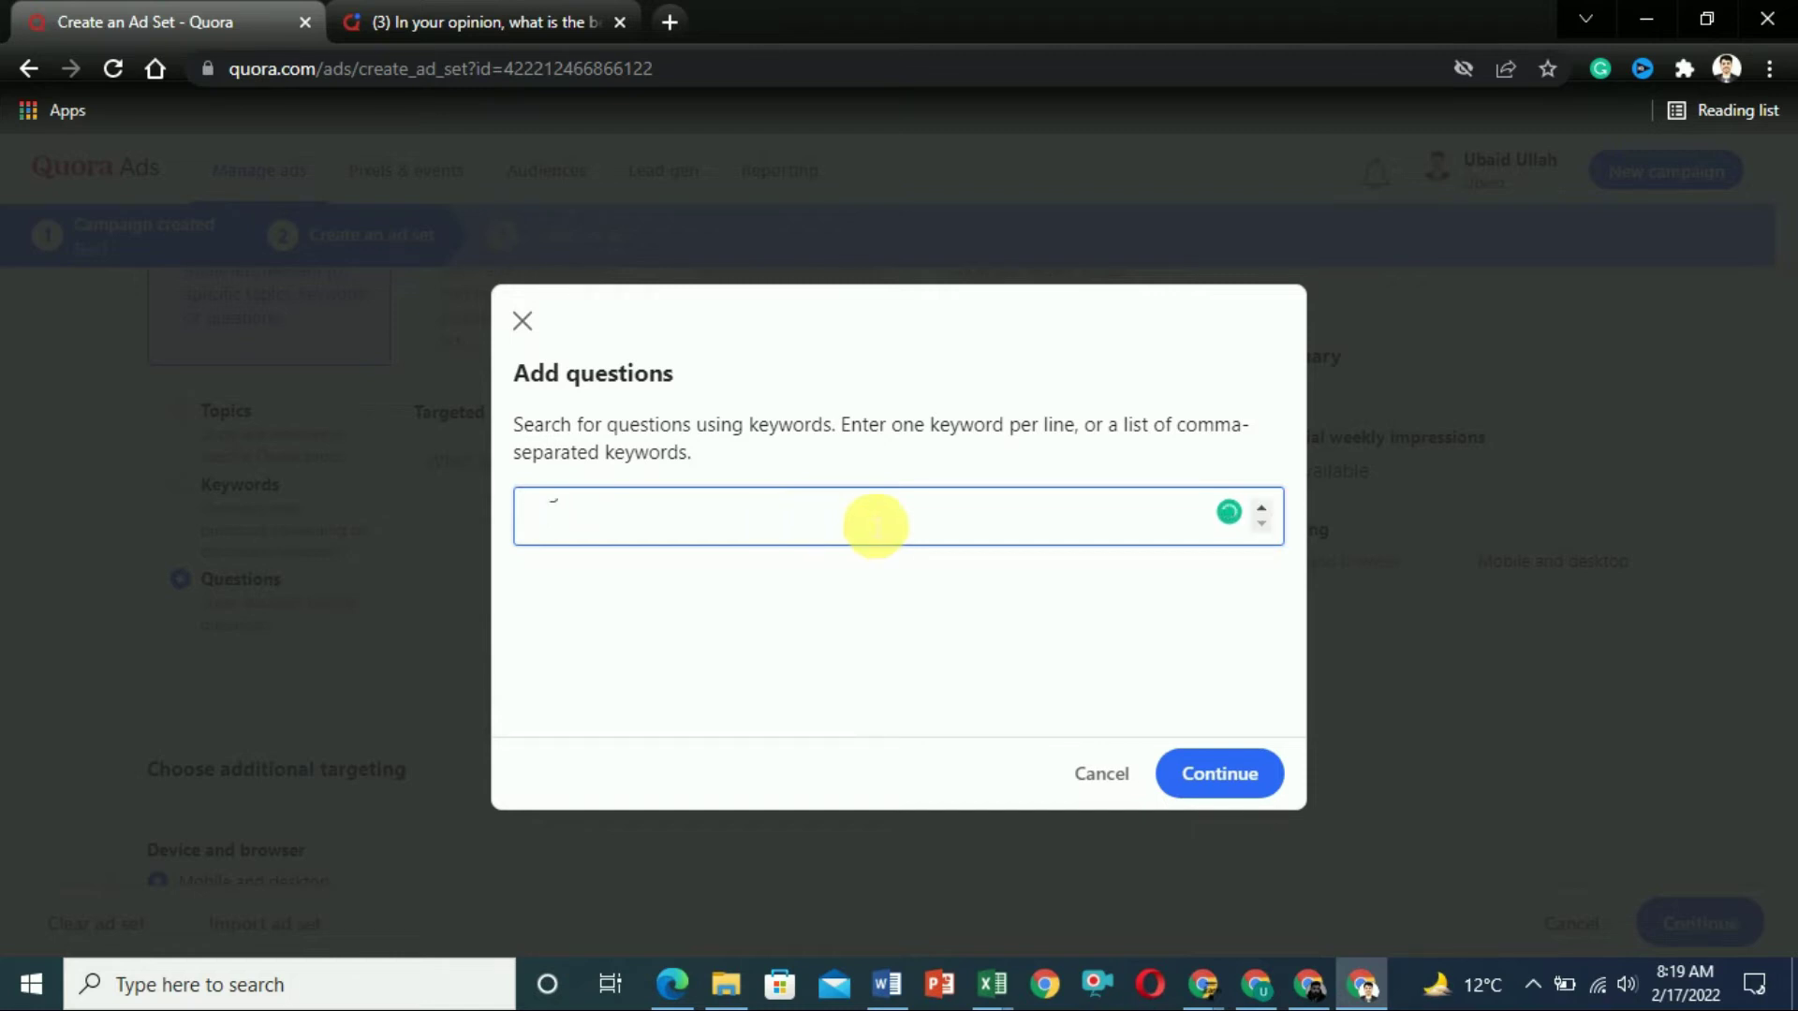
{"action": "left_click", "coordinate": [1259, 509]}
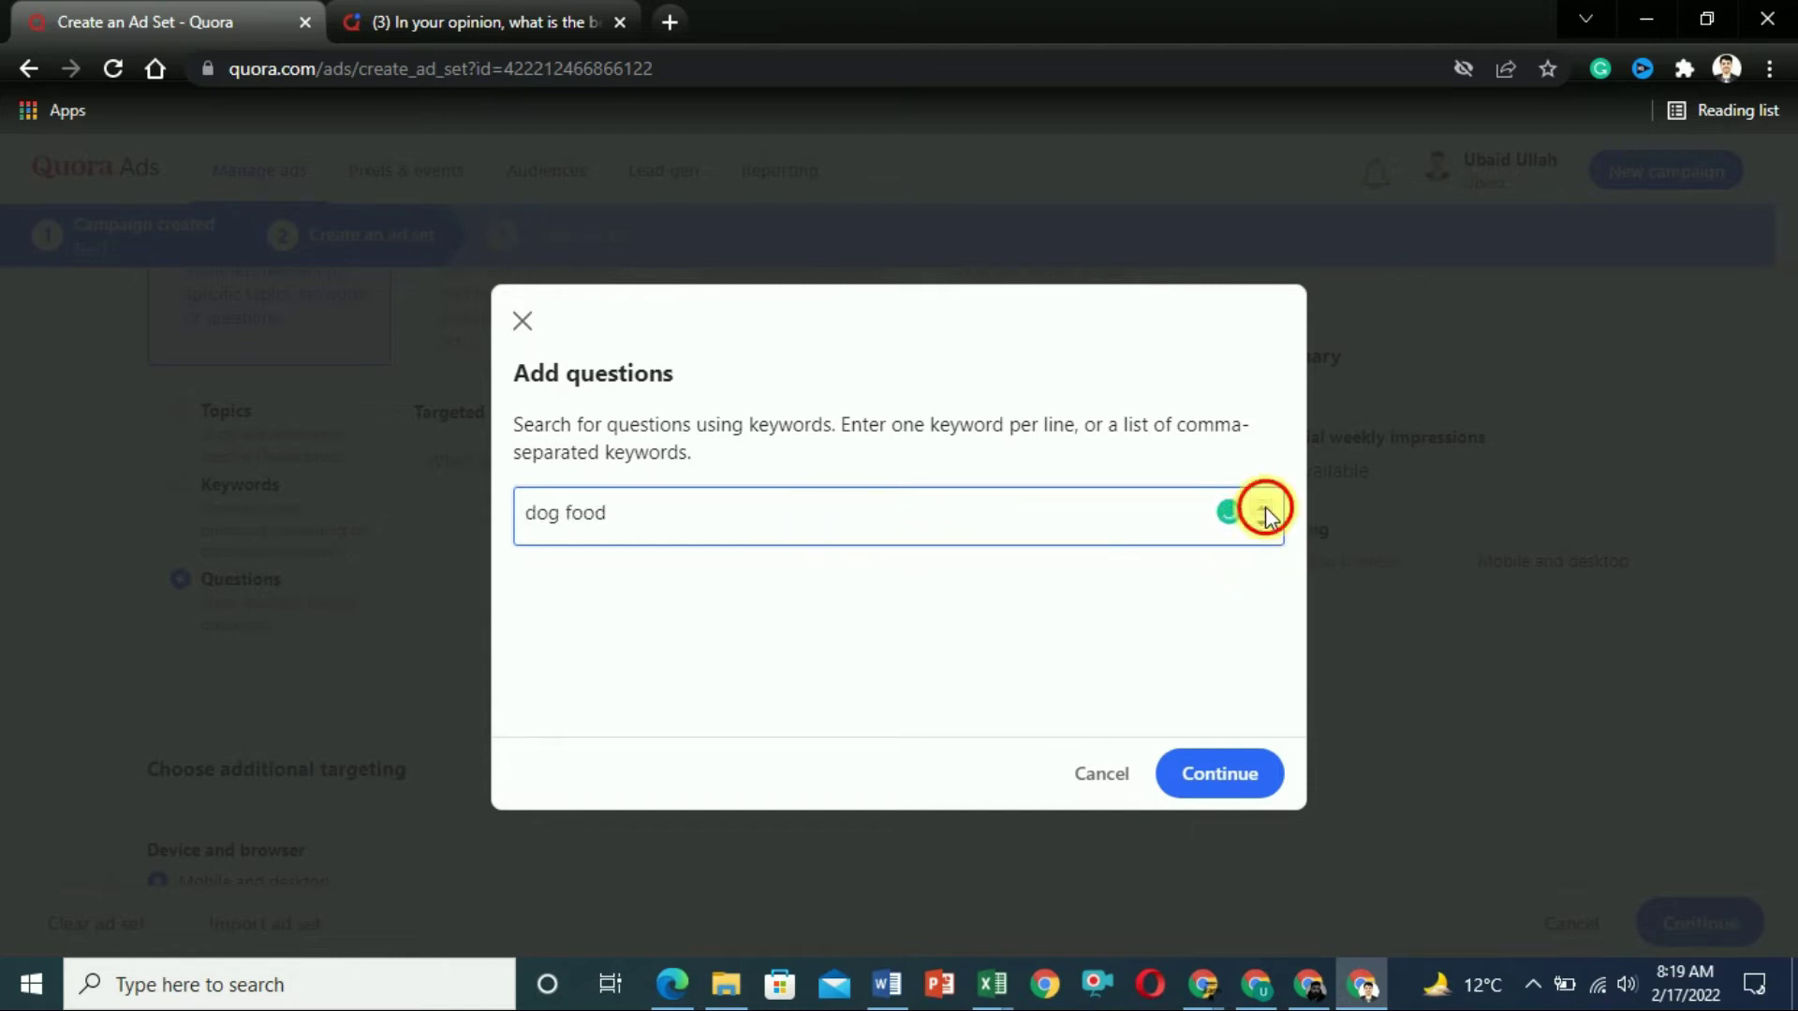
{"action": "left_click", "coordinate": [1214, 774]}
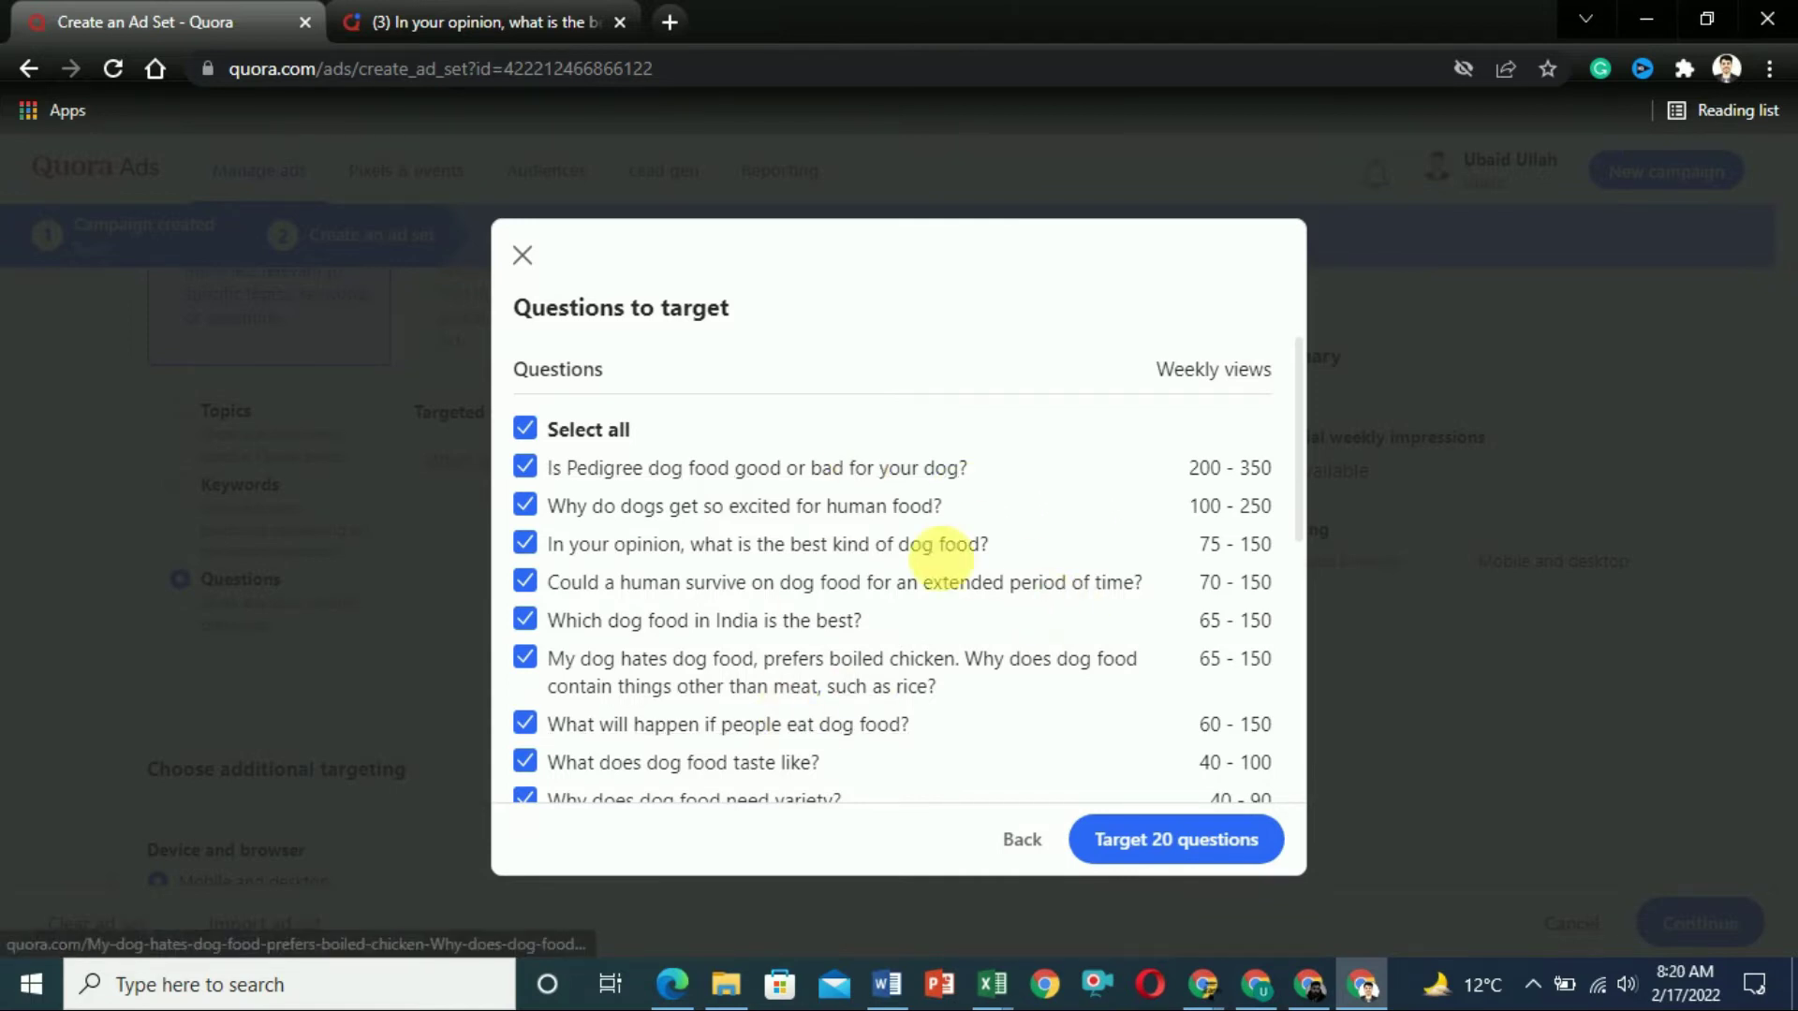
Step: Open the Pedigree dog food question in a new tab, then return to the ad set
{"action": "left_click", "coordinate": [704, 470]}
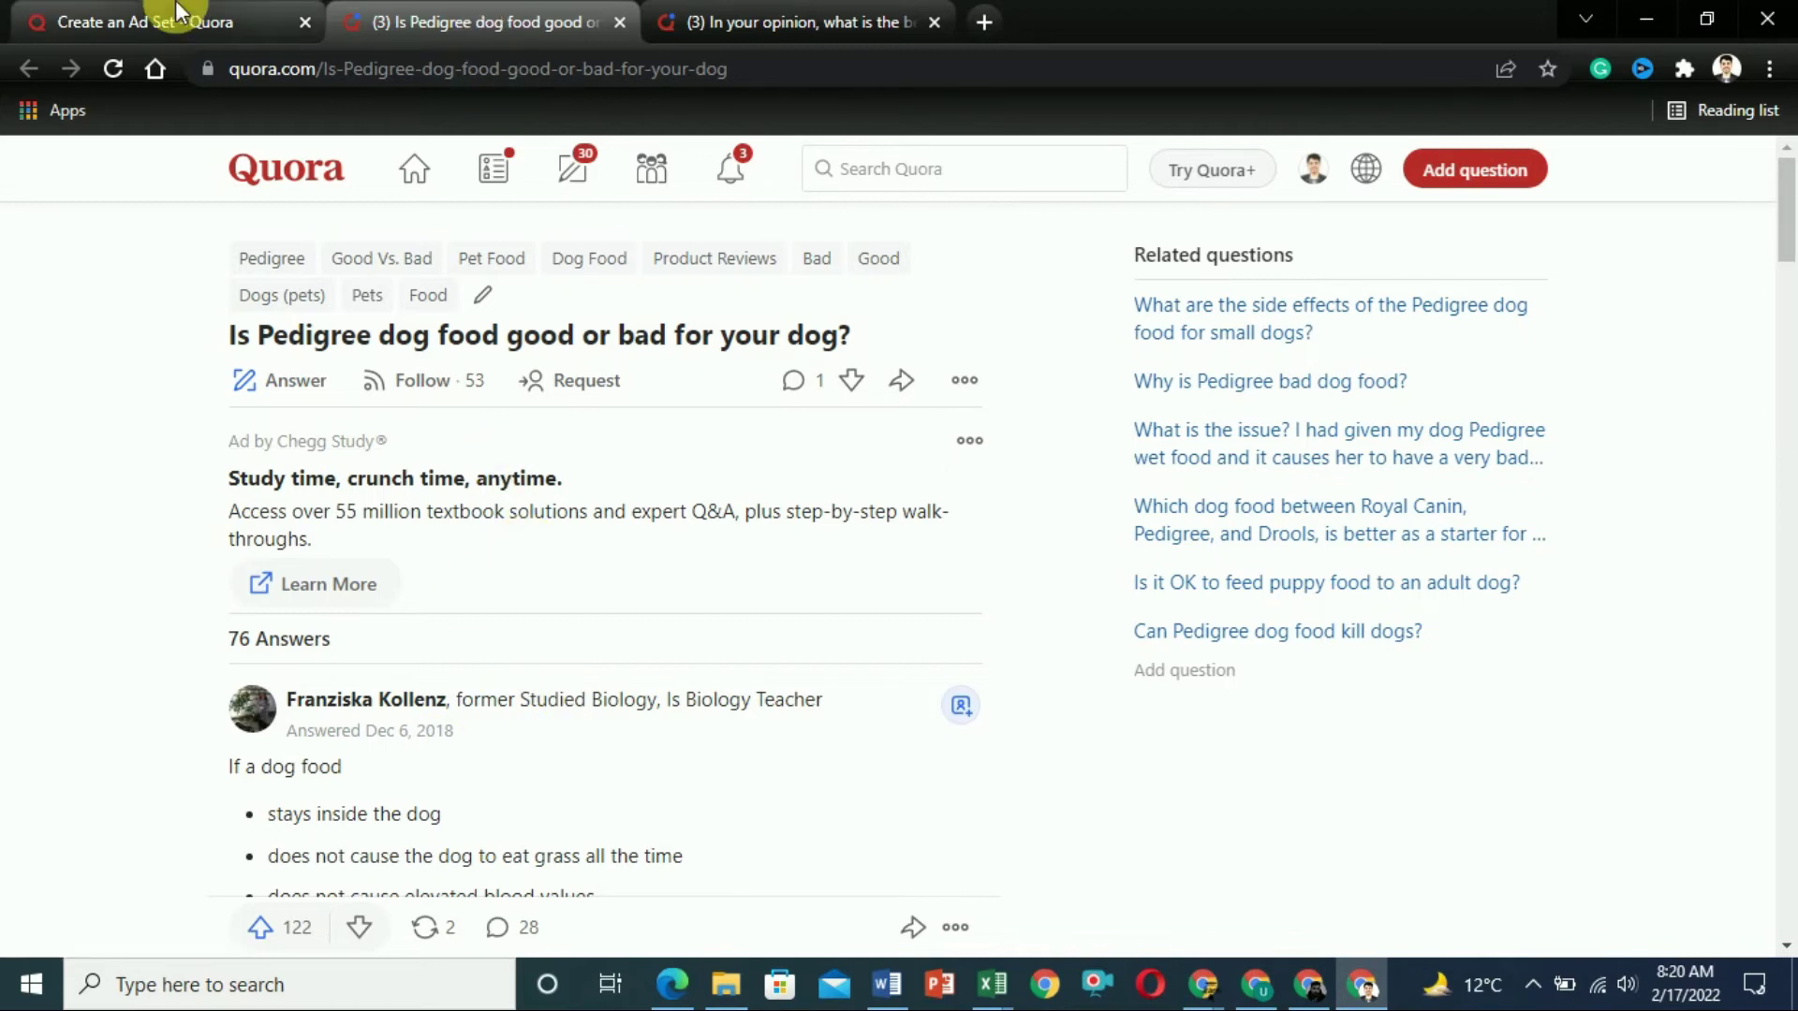
{"action": "left_click", "coordinate": [150, 22]}
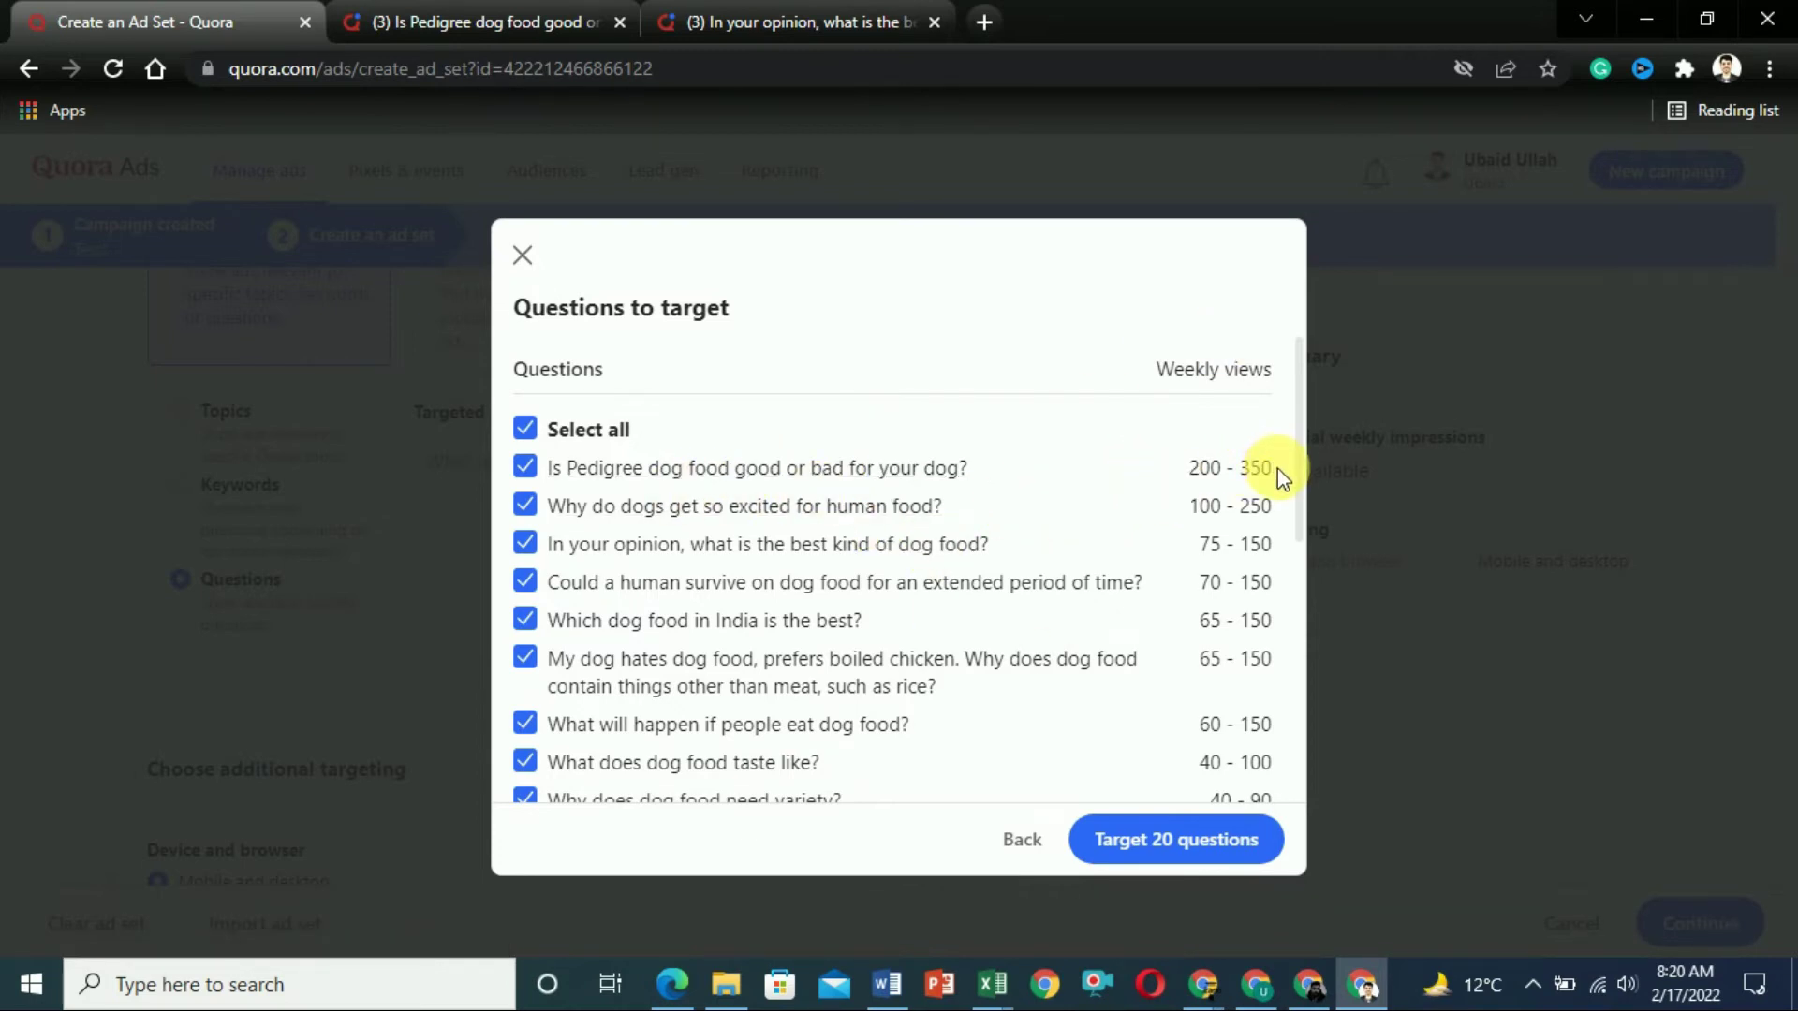
Step: Replace the keyword with 'making money online' and list its 20 matching questions
{"action": "left_click", "coordinate": [1035, 842]}
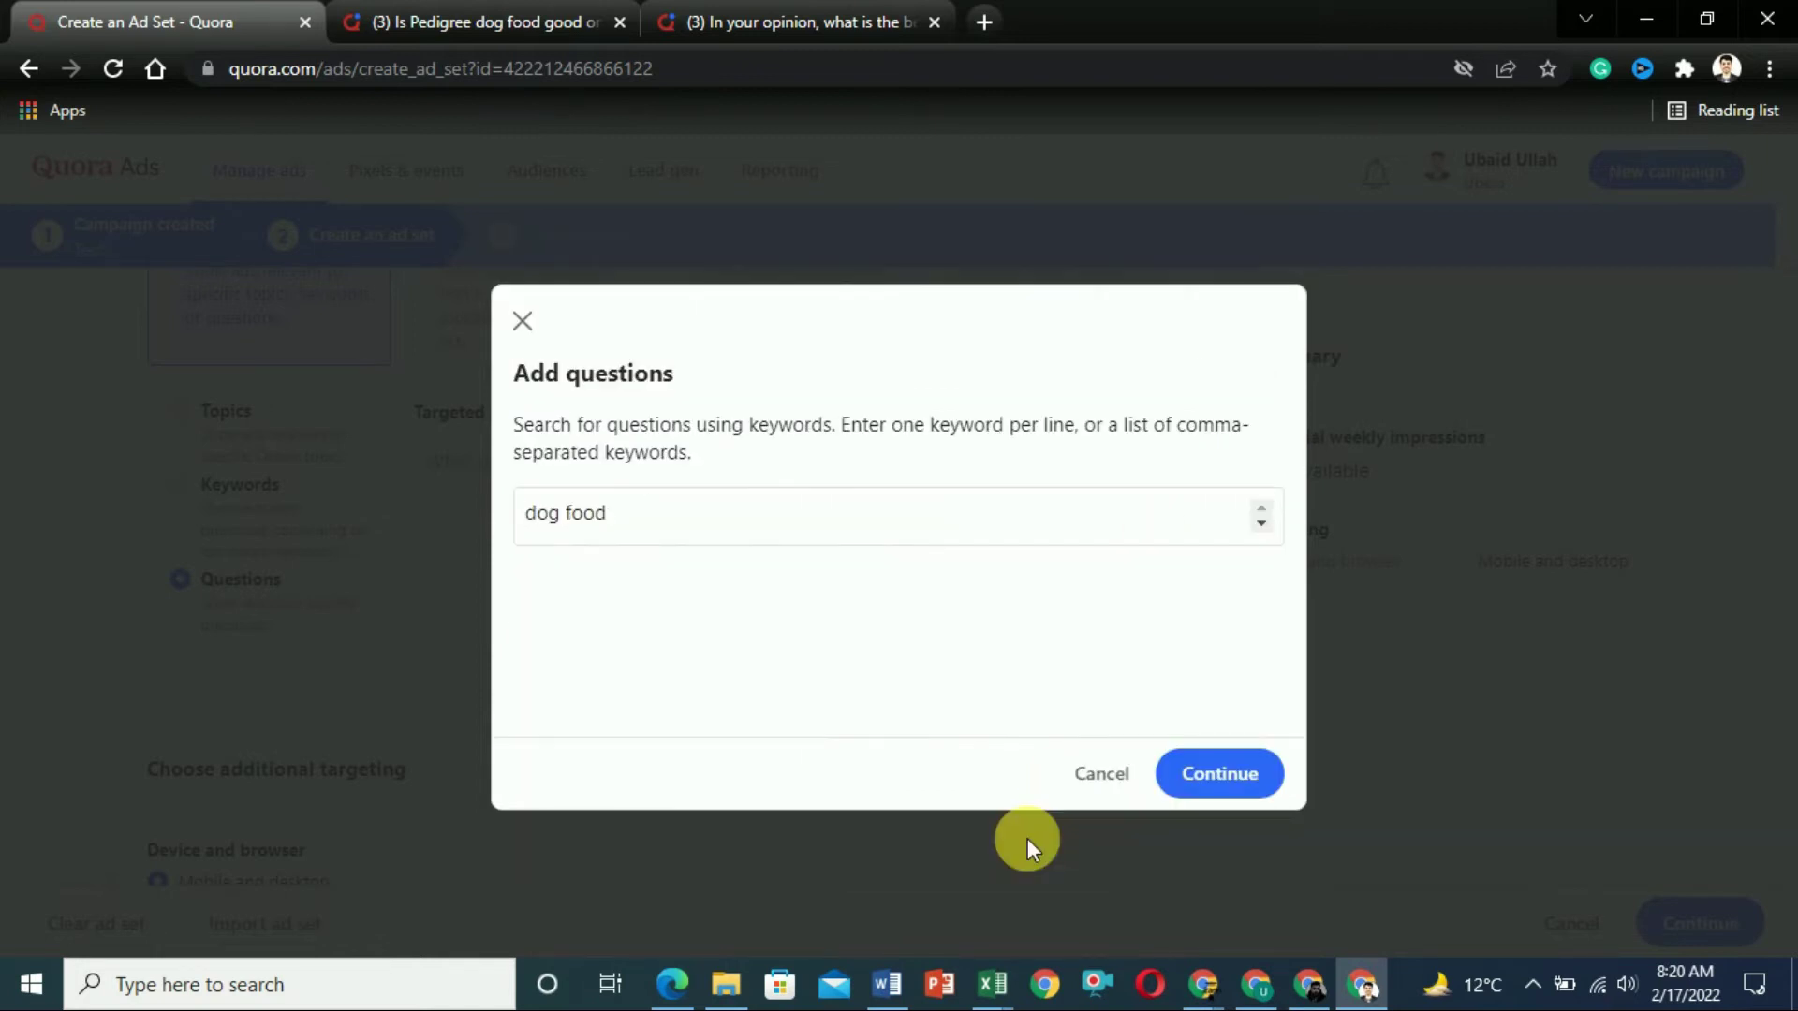
{"action": "left_click", "coordinate": [739, 526]}
{"action": "key", "text": "ctrl+a"}
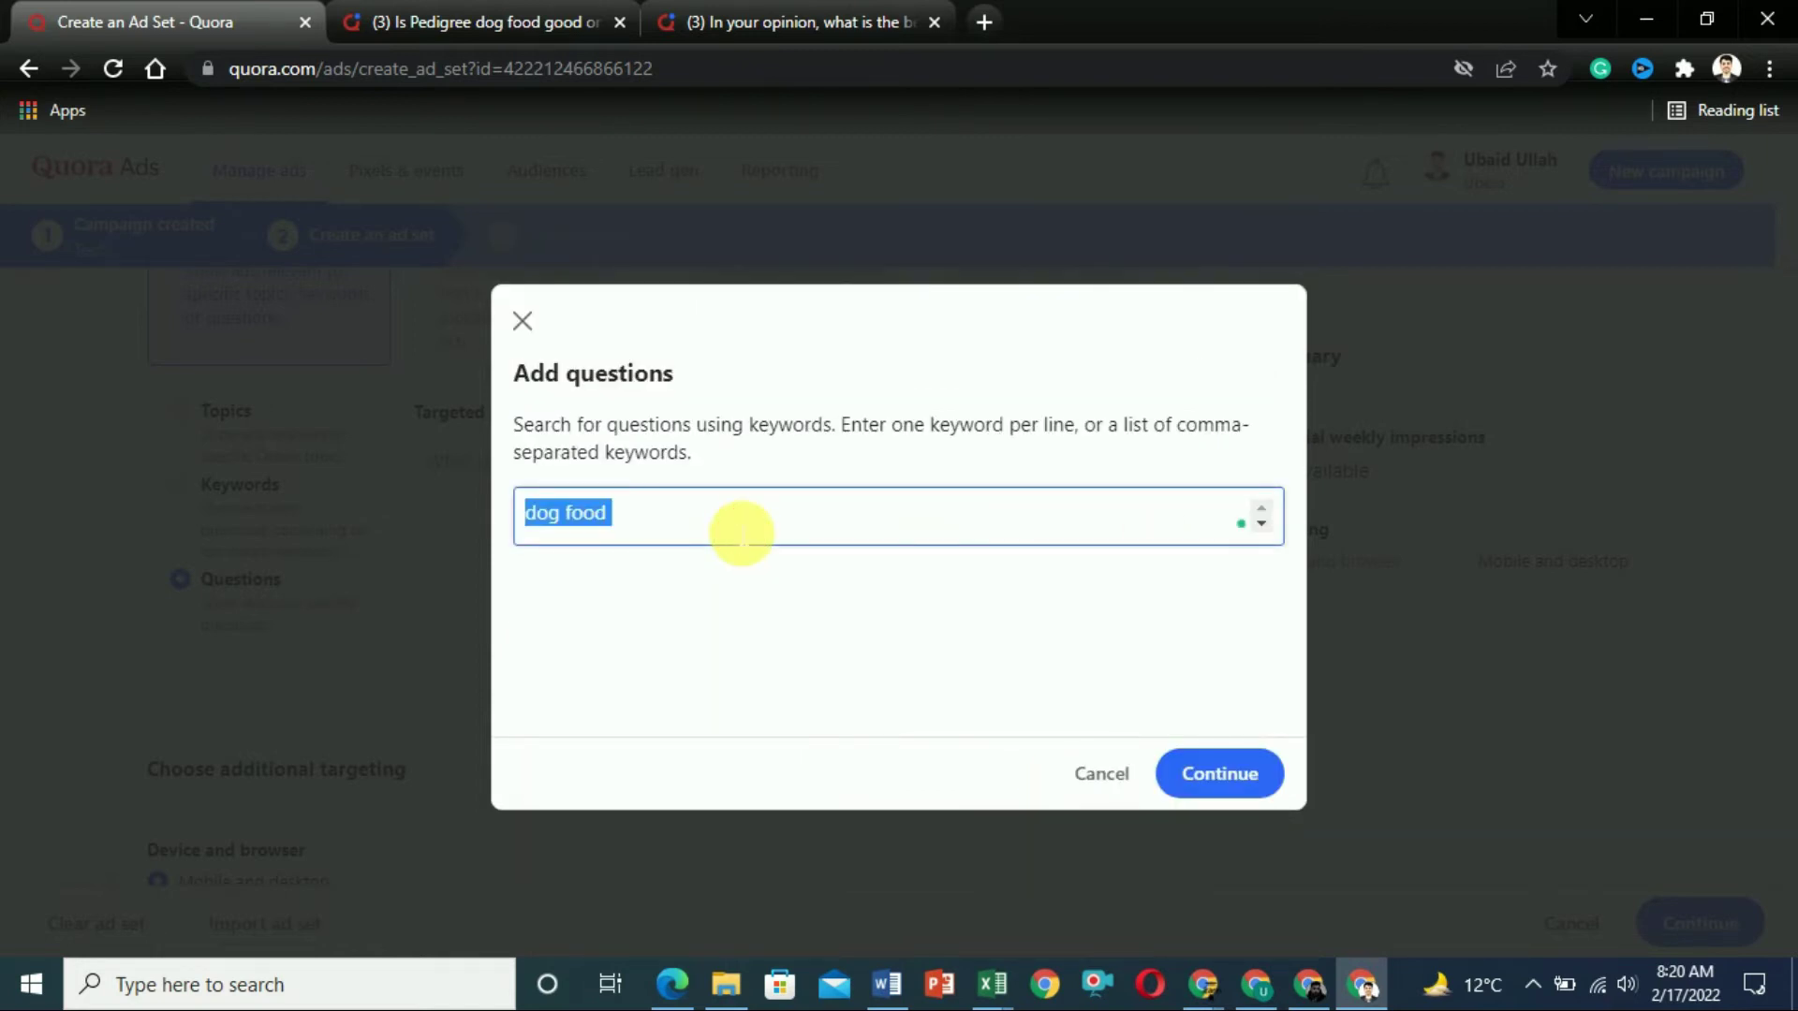
{"action": "key", "text": "BackSpace"}
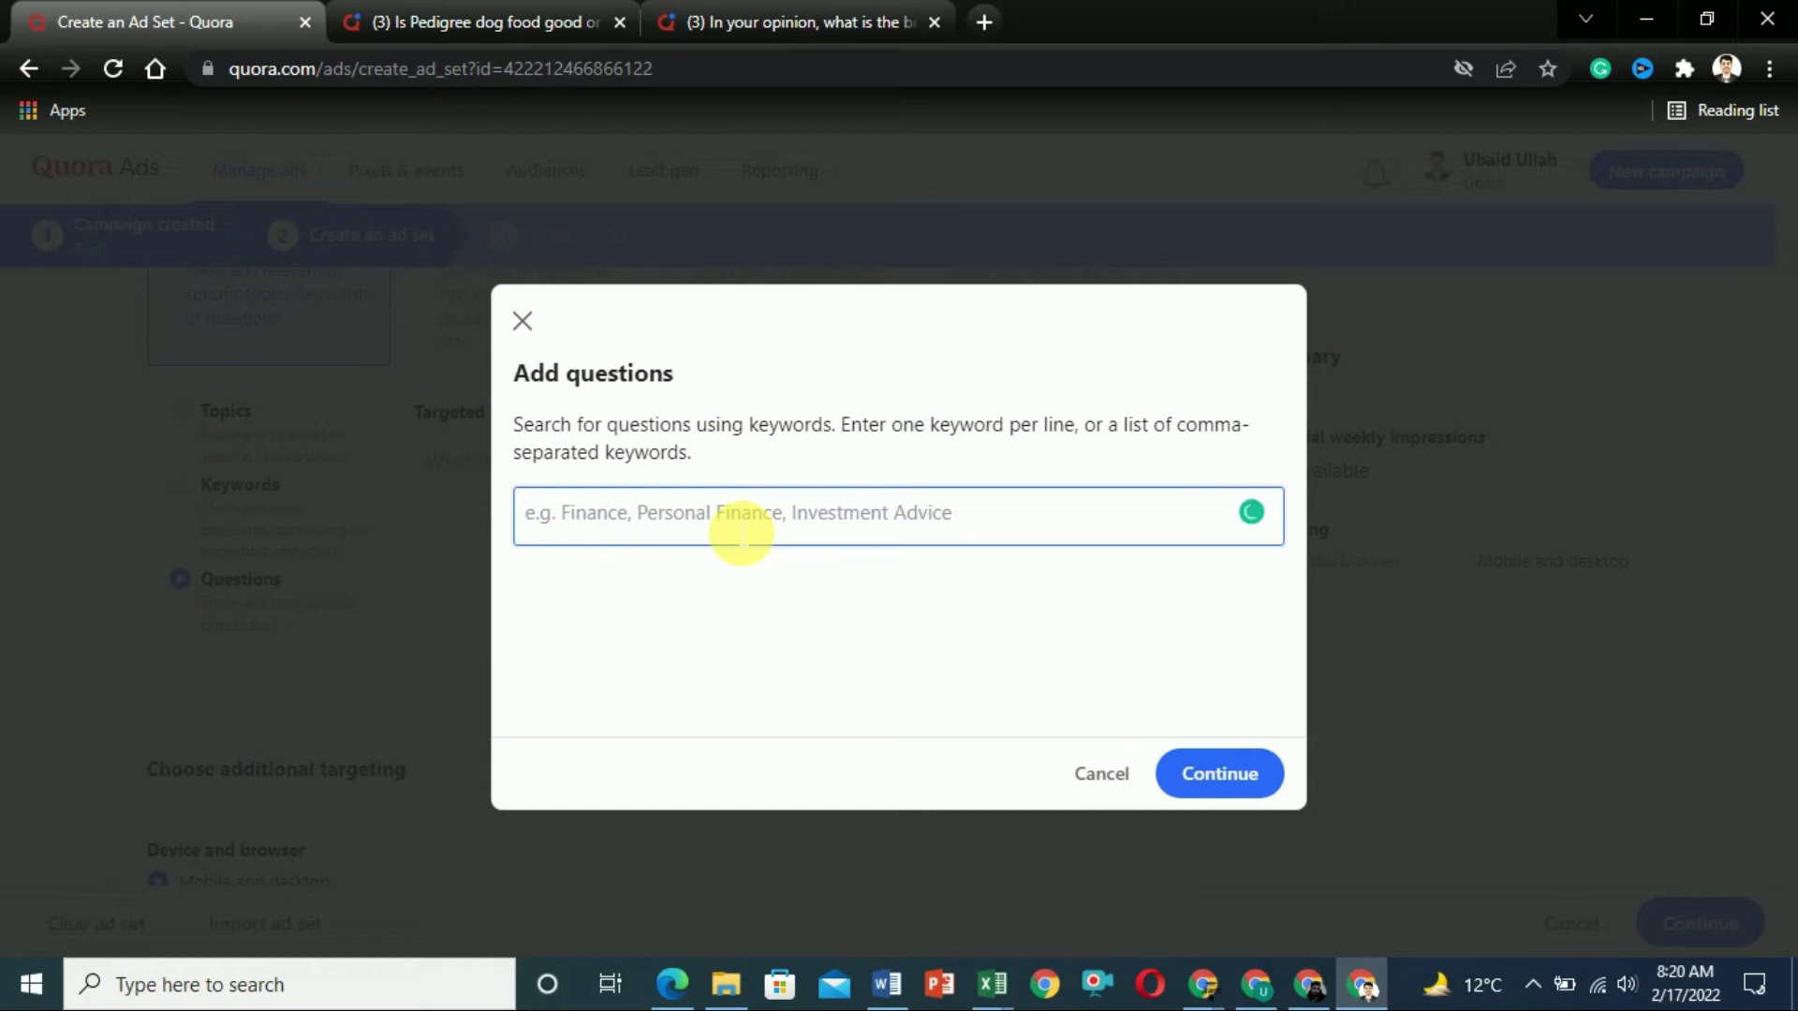
{"action": "type", "text": "making money online"}
{"action": "left_click", "coordinate": [1213, 768]}
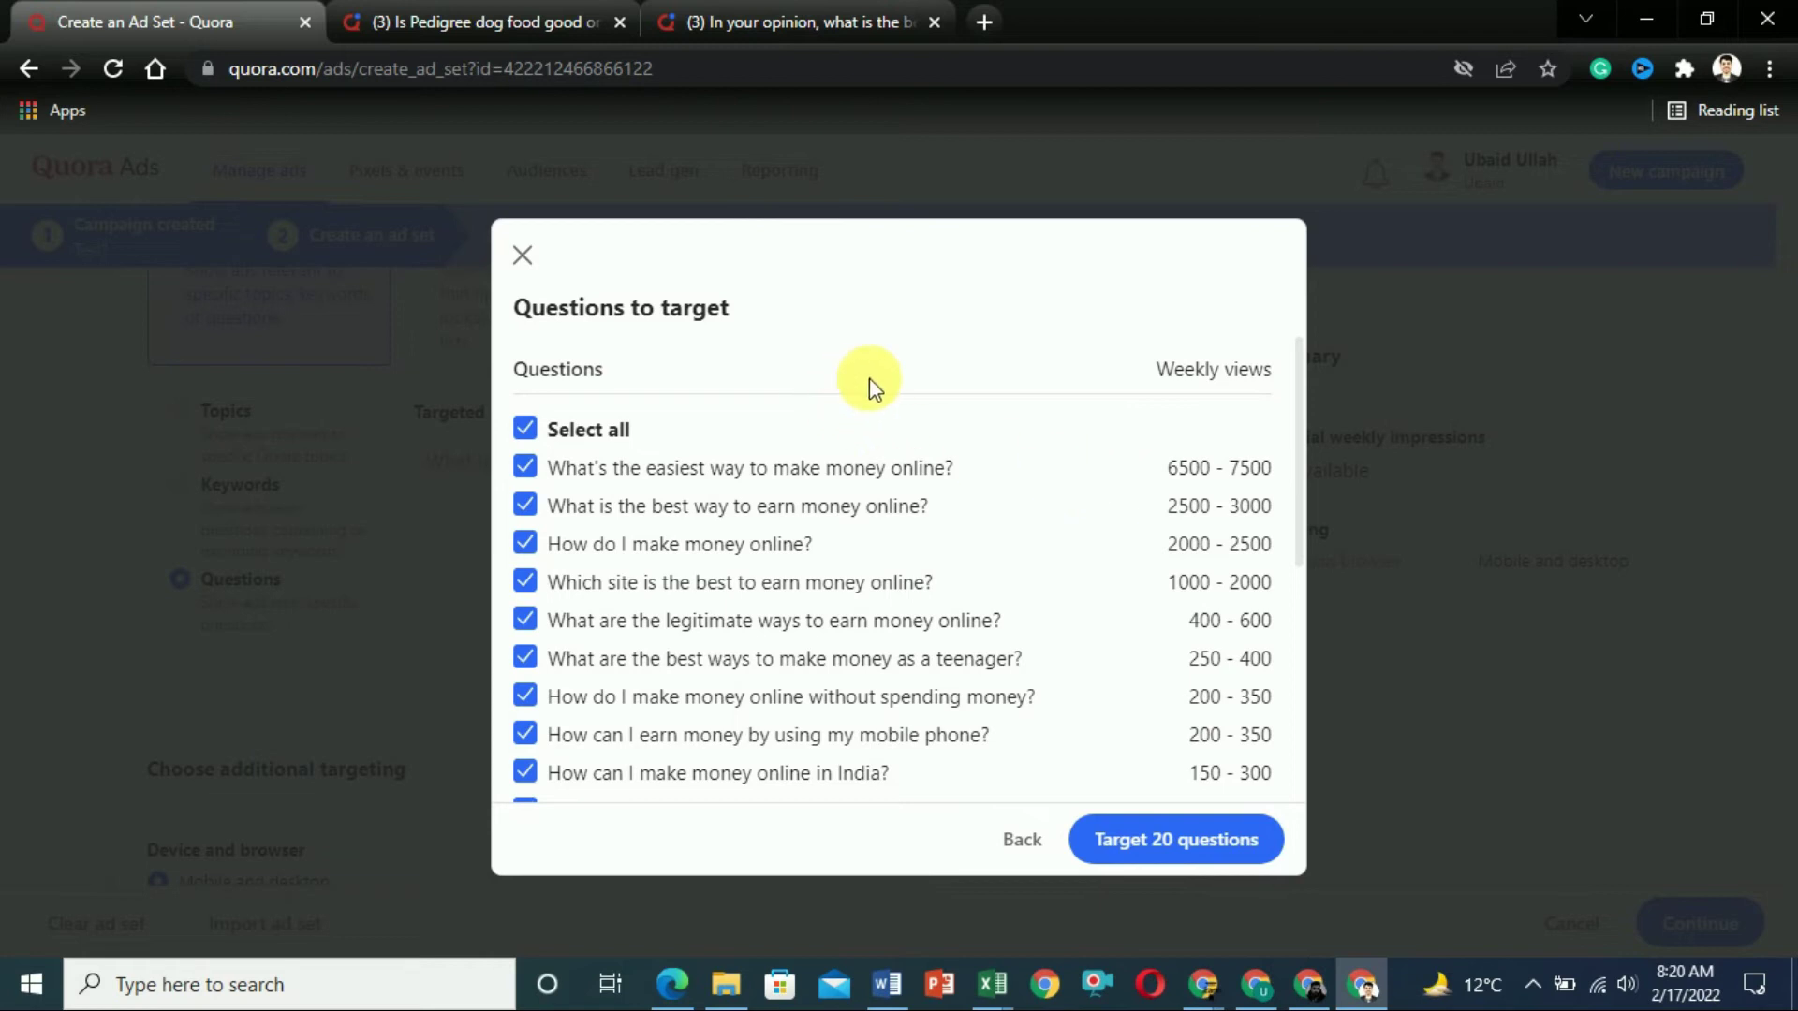
Step: Open the 'easiest way to make money online' question in a new tab and review it
{"action": "left_click", "coordinate": [728, 473]}
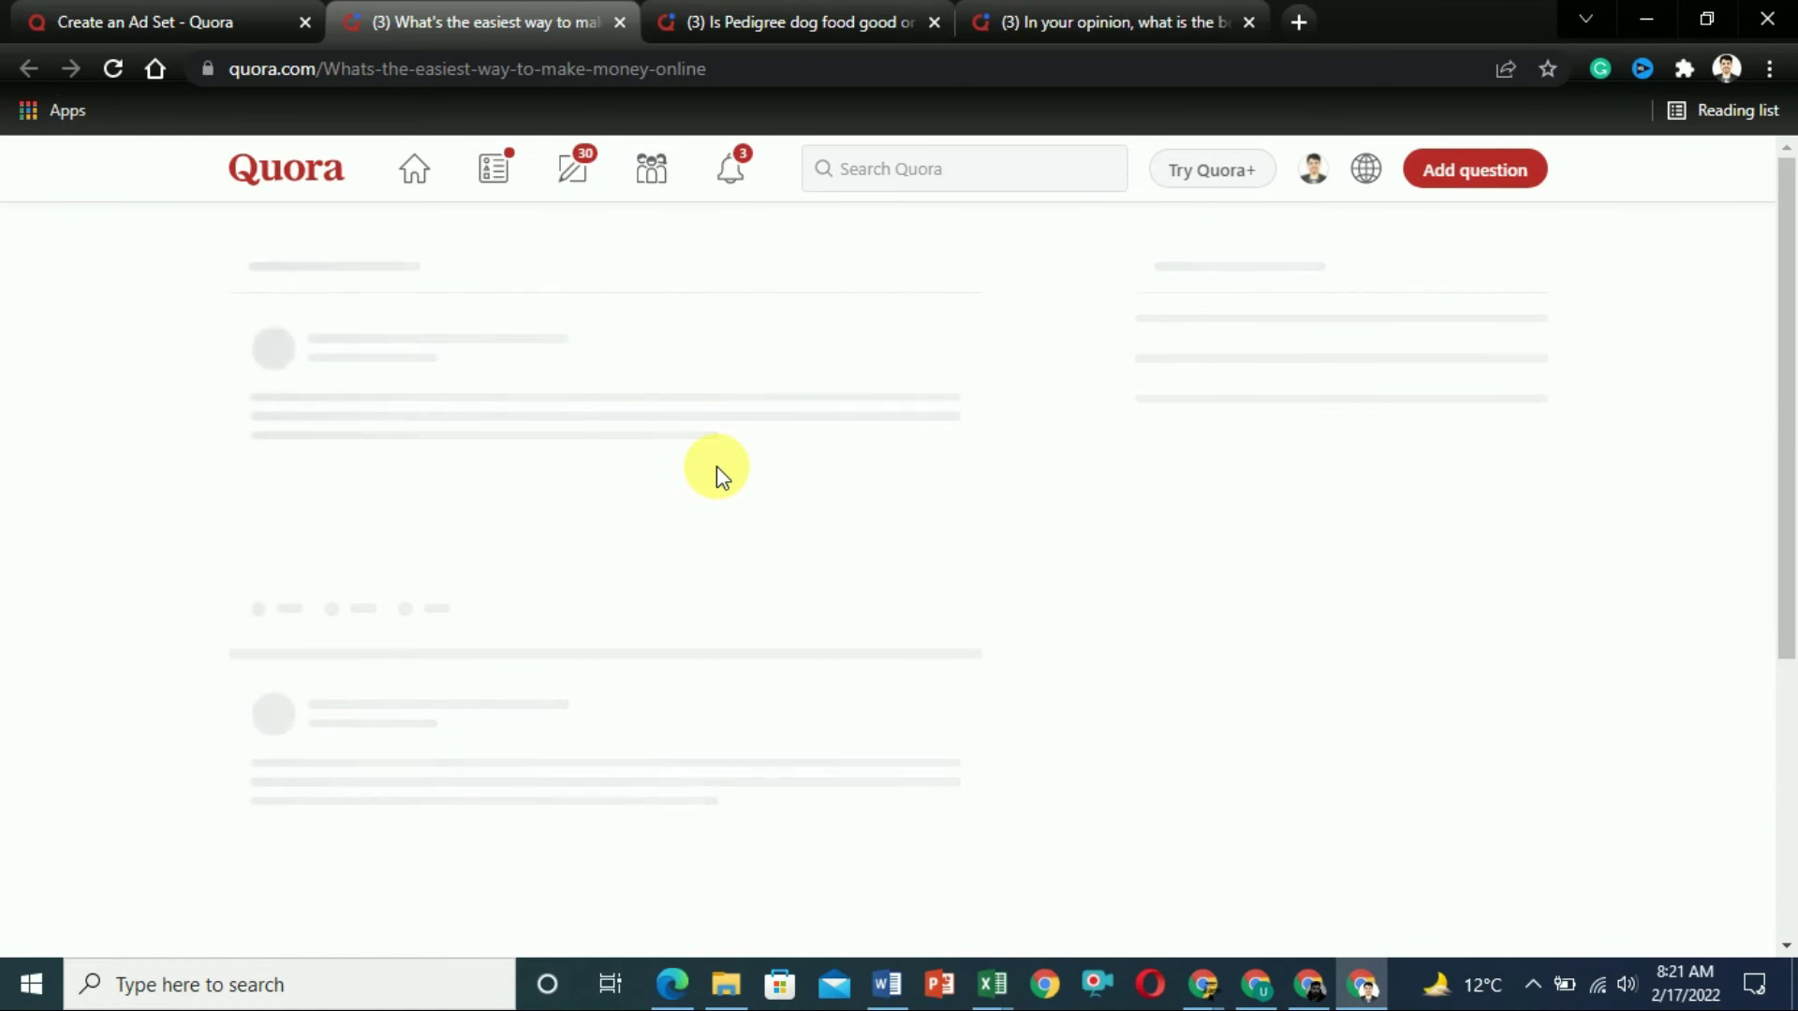
{"action": "left_click", "coordinate": [184, 11]}
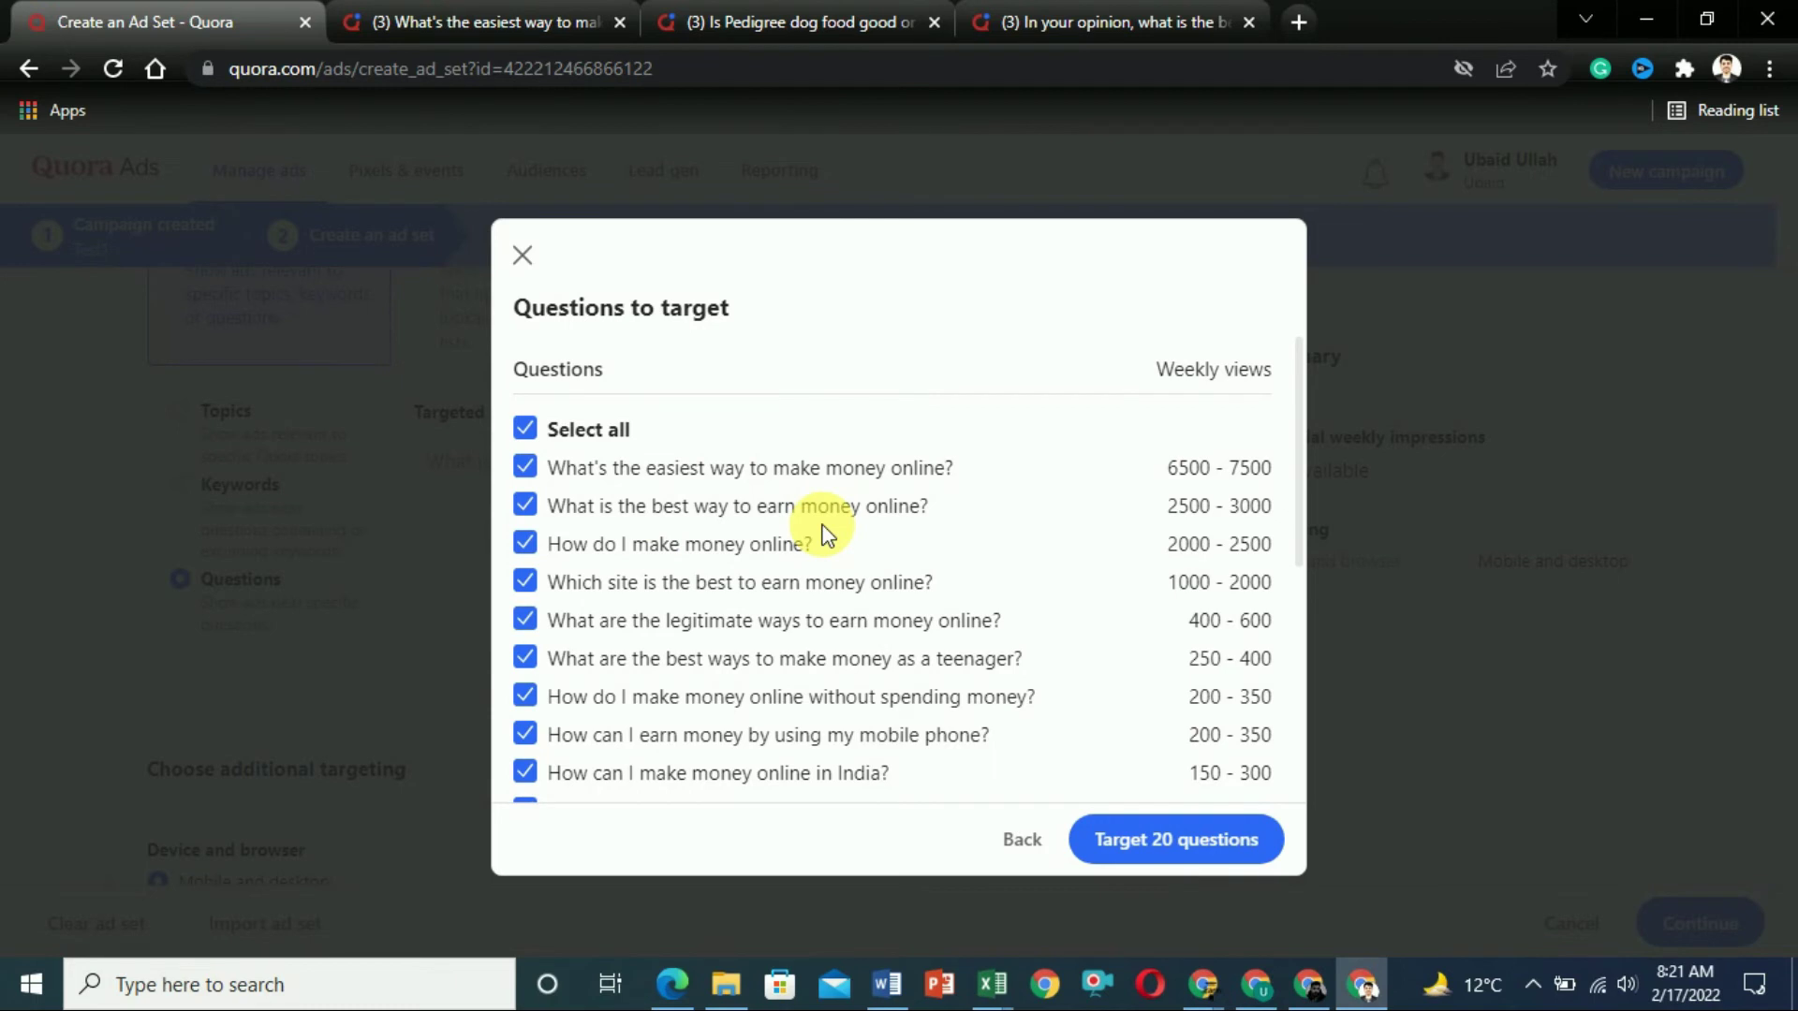
{"action": "left_click", "coordinate": [450, 21]}
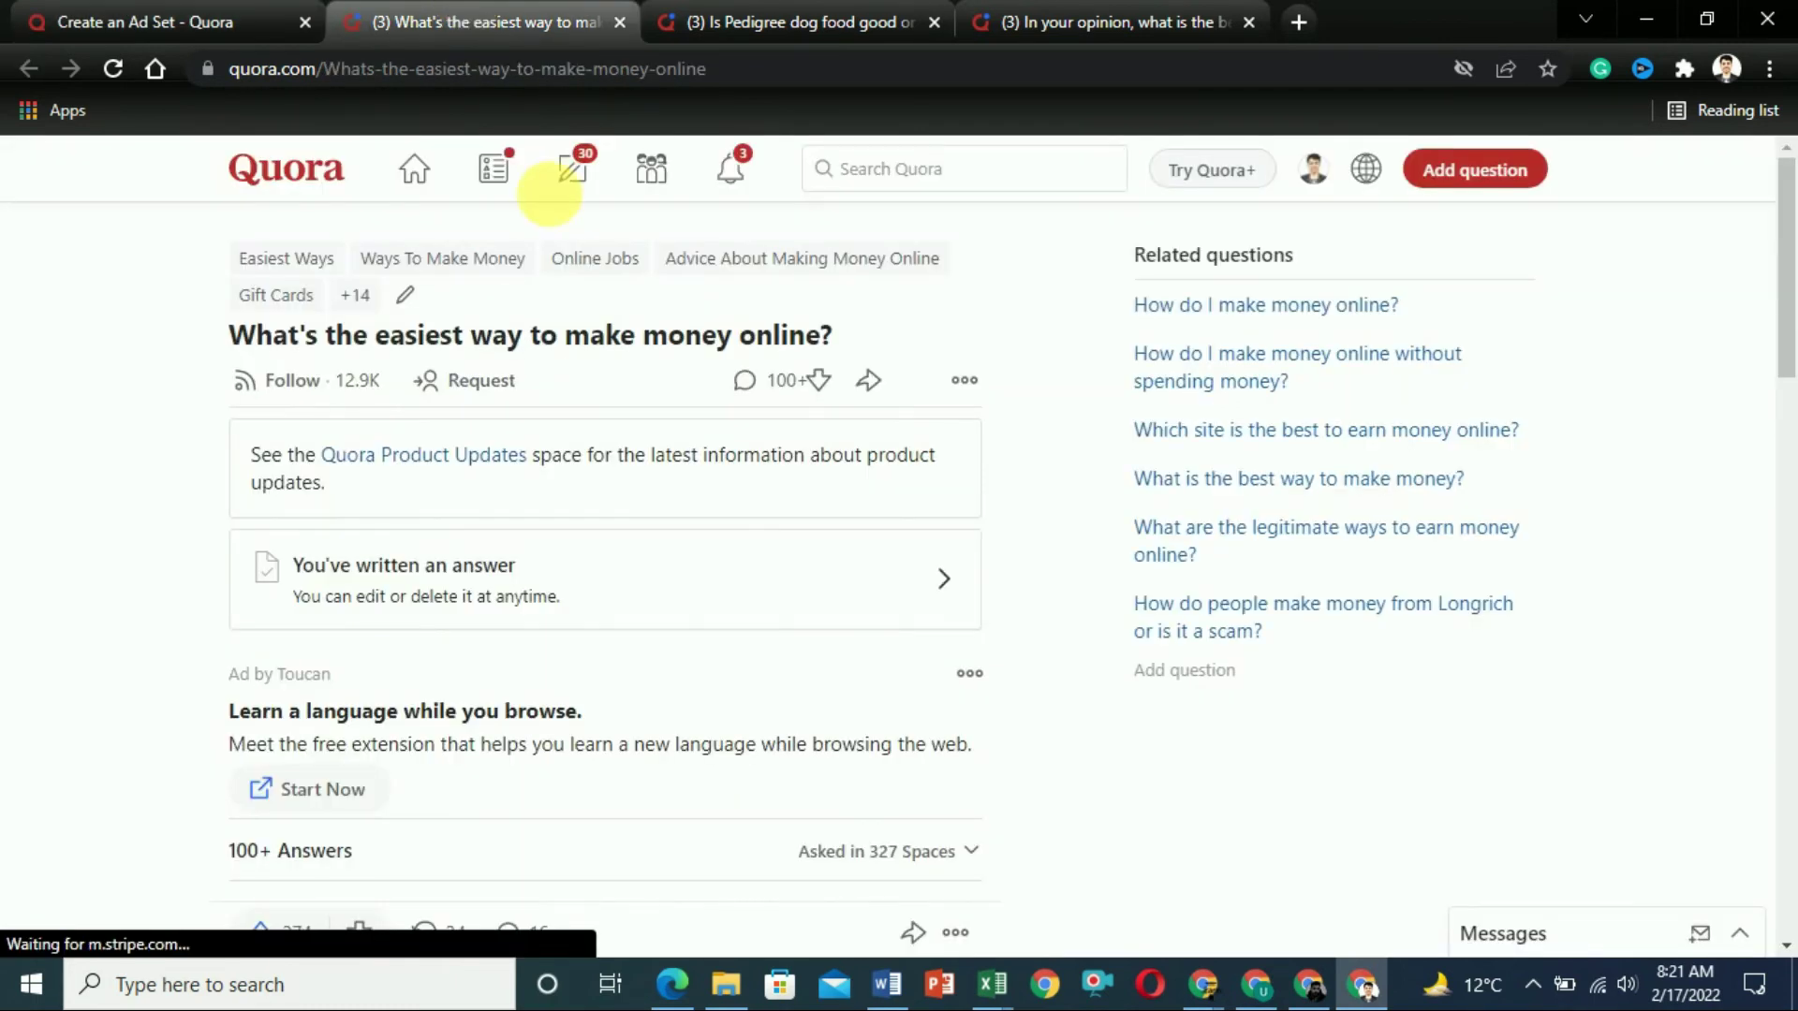
{"action": "left_click", "coordinate": [201, 24]}
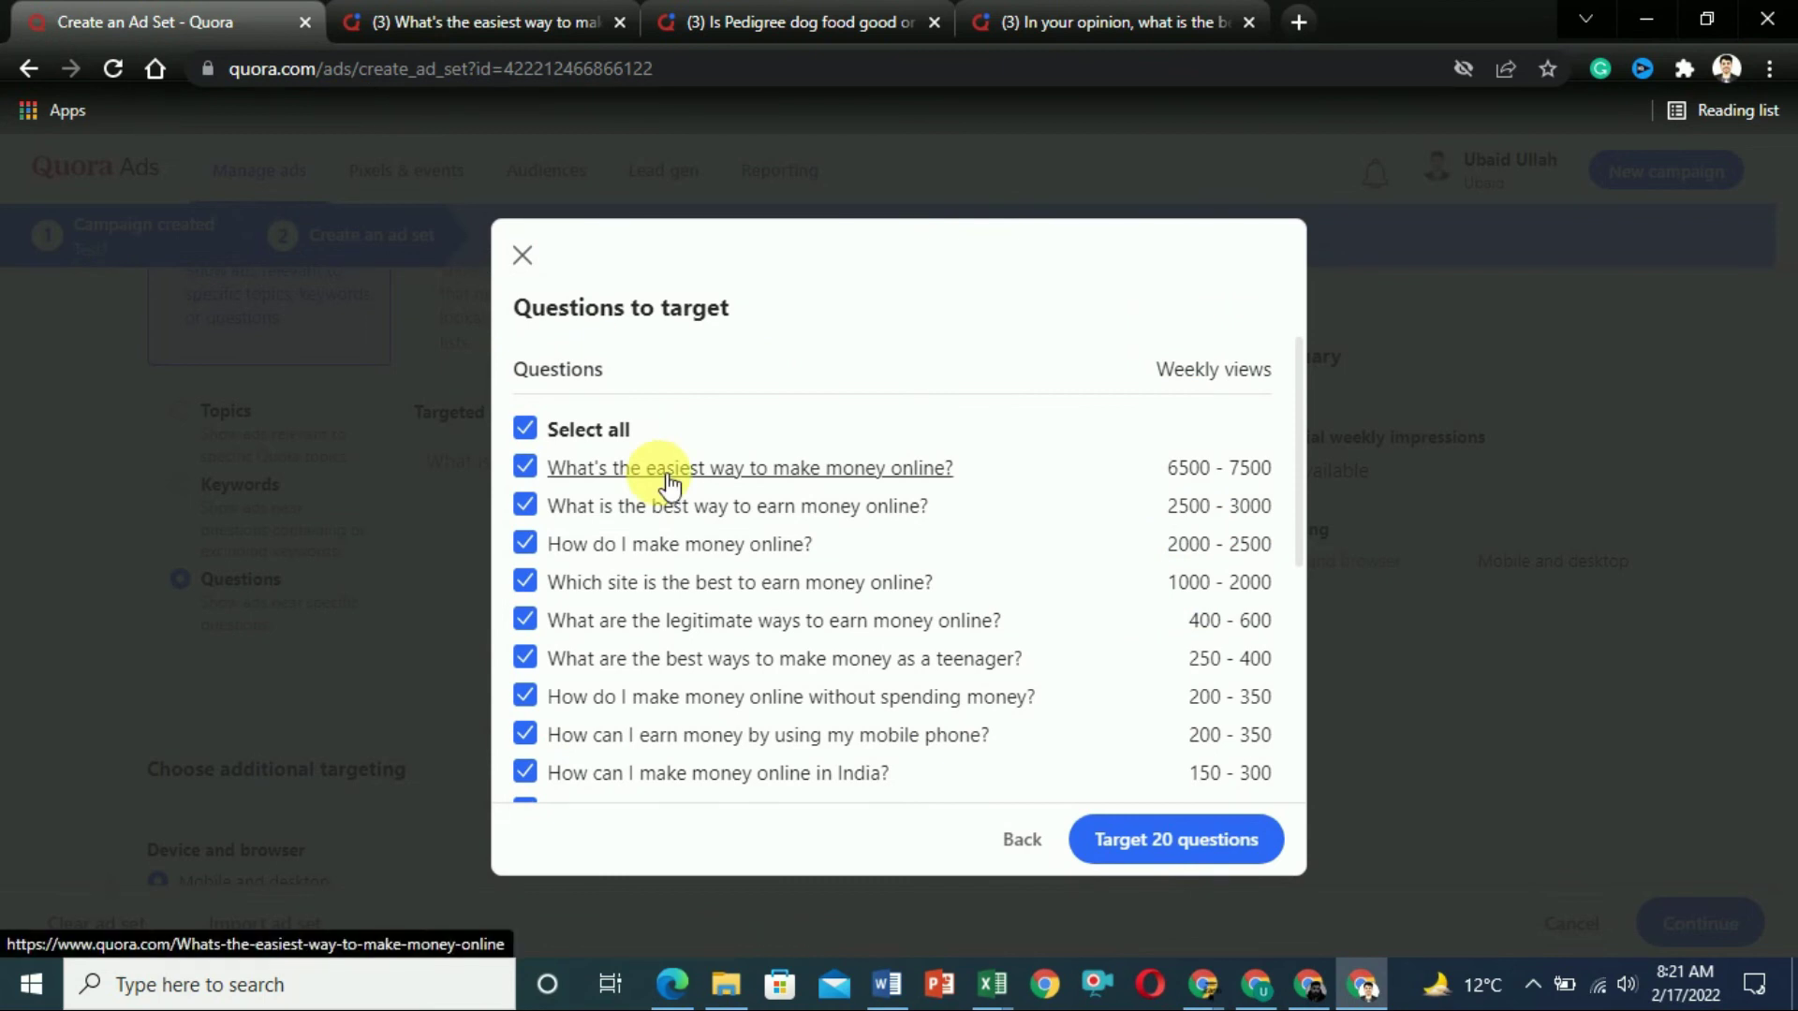
Step: Replace the keyword with 'blogging' and 'marketing' on separate lines and list 40 questions
{"action": "left_click", "coordinate": [1021, 840]}
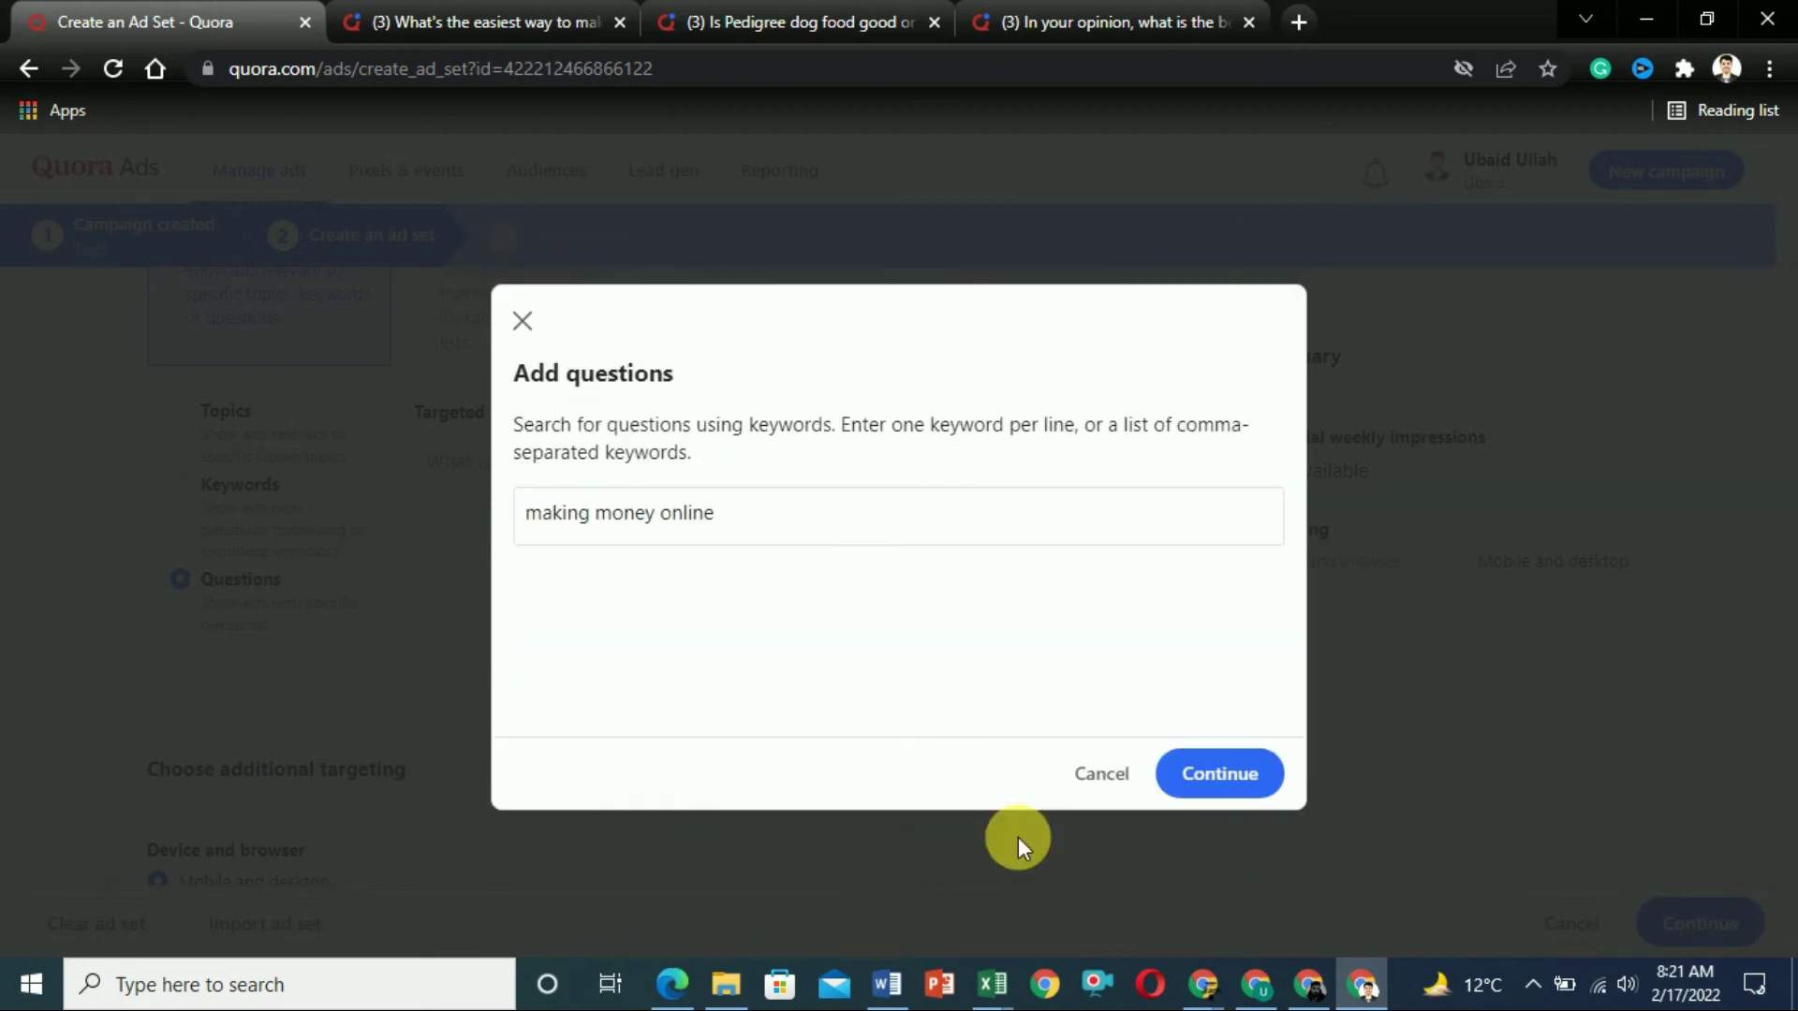
{"action": "left_click_drag", "start_coordinate": [739, 514], "coordinate": [550, 503]}
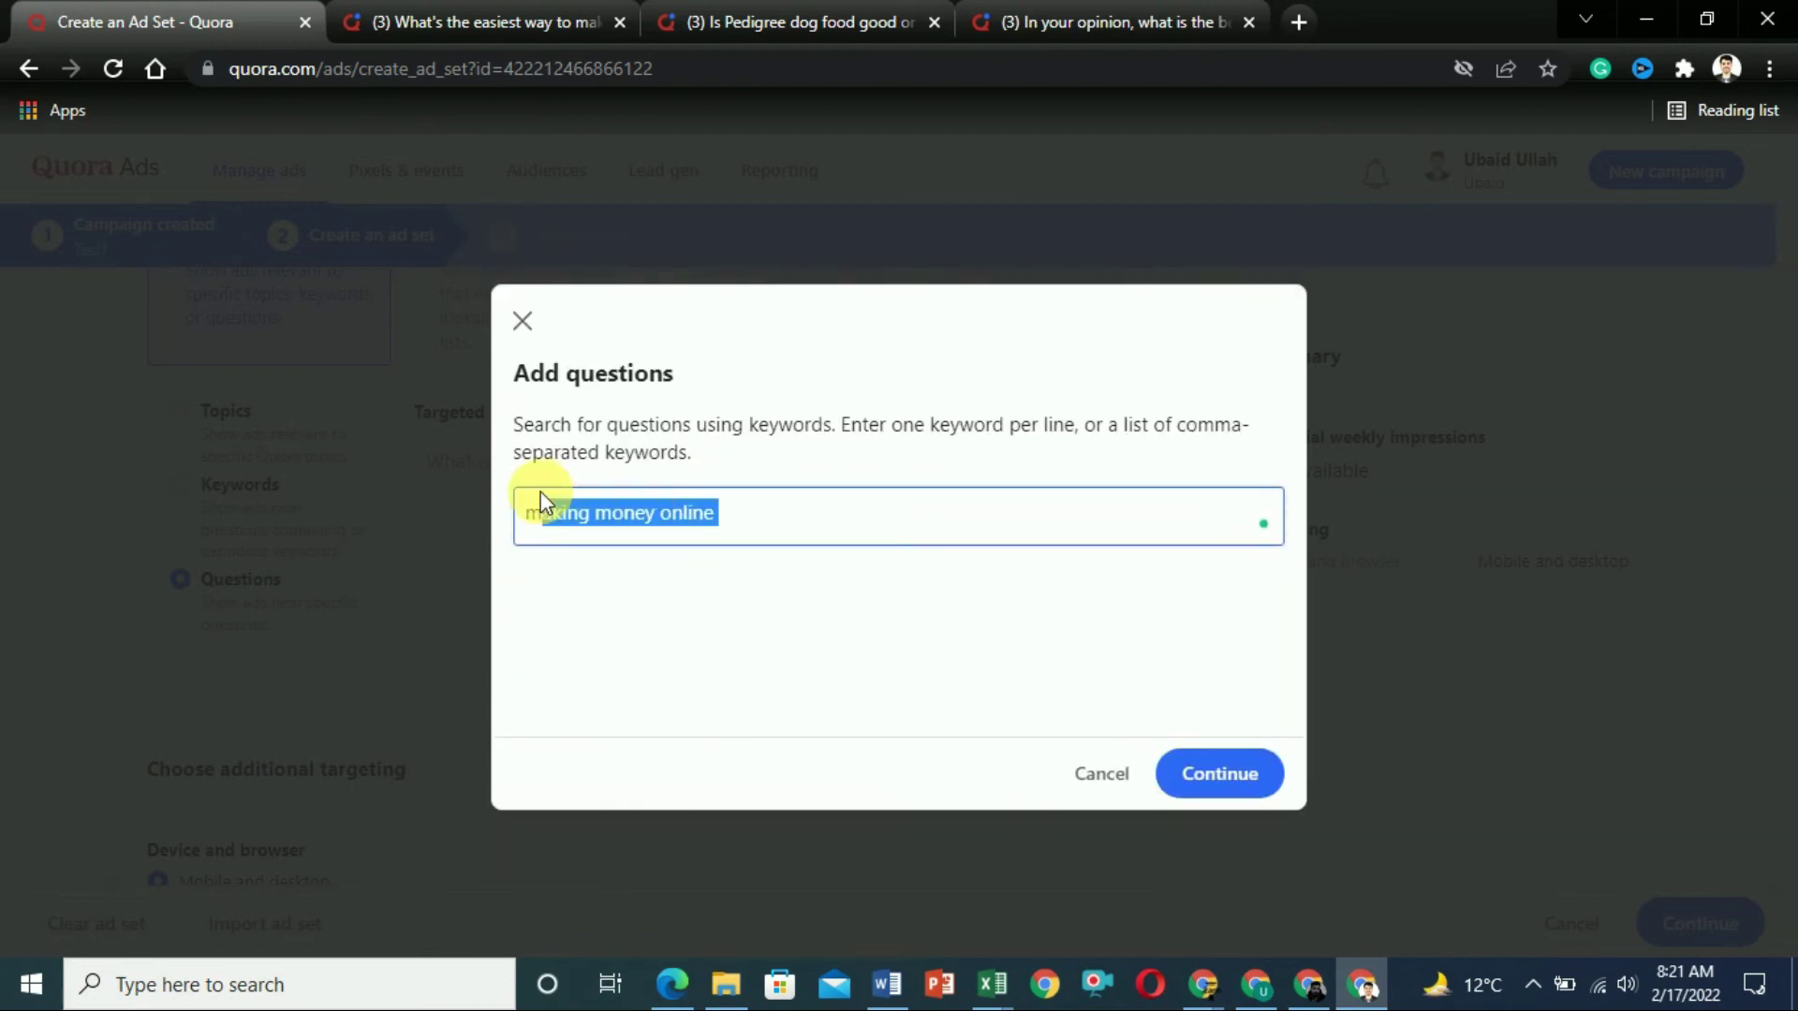
{"action": "key", "text": "BackSpace"}
{"action": "key", "text": "BackSpace"}
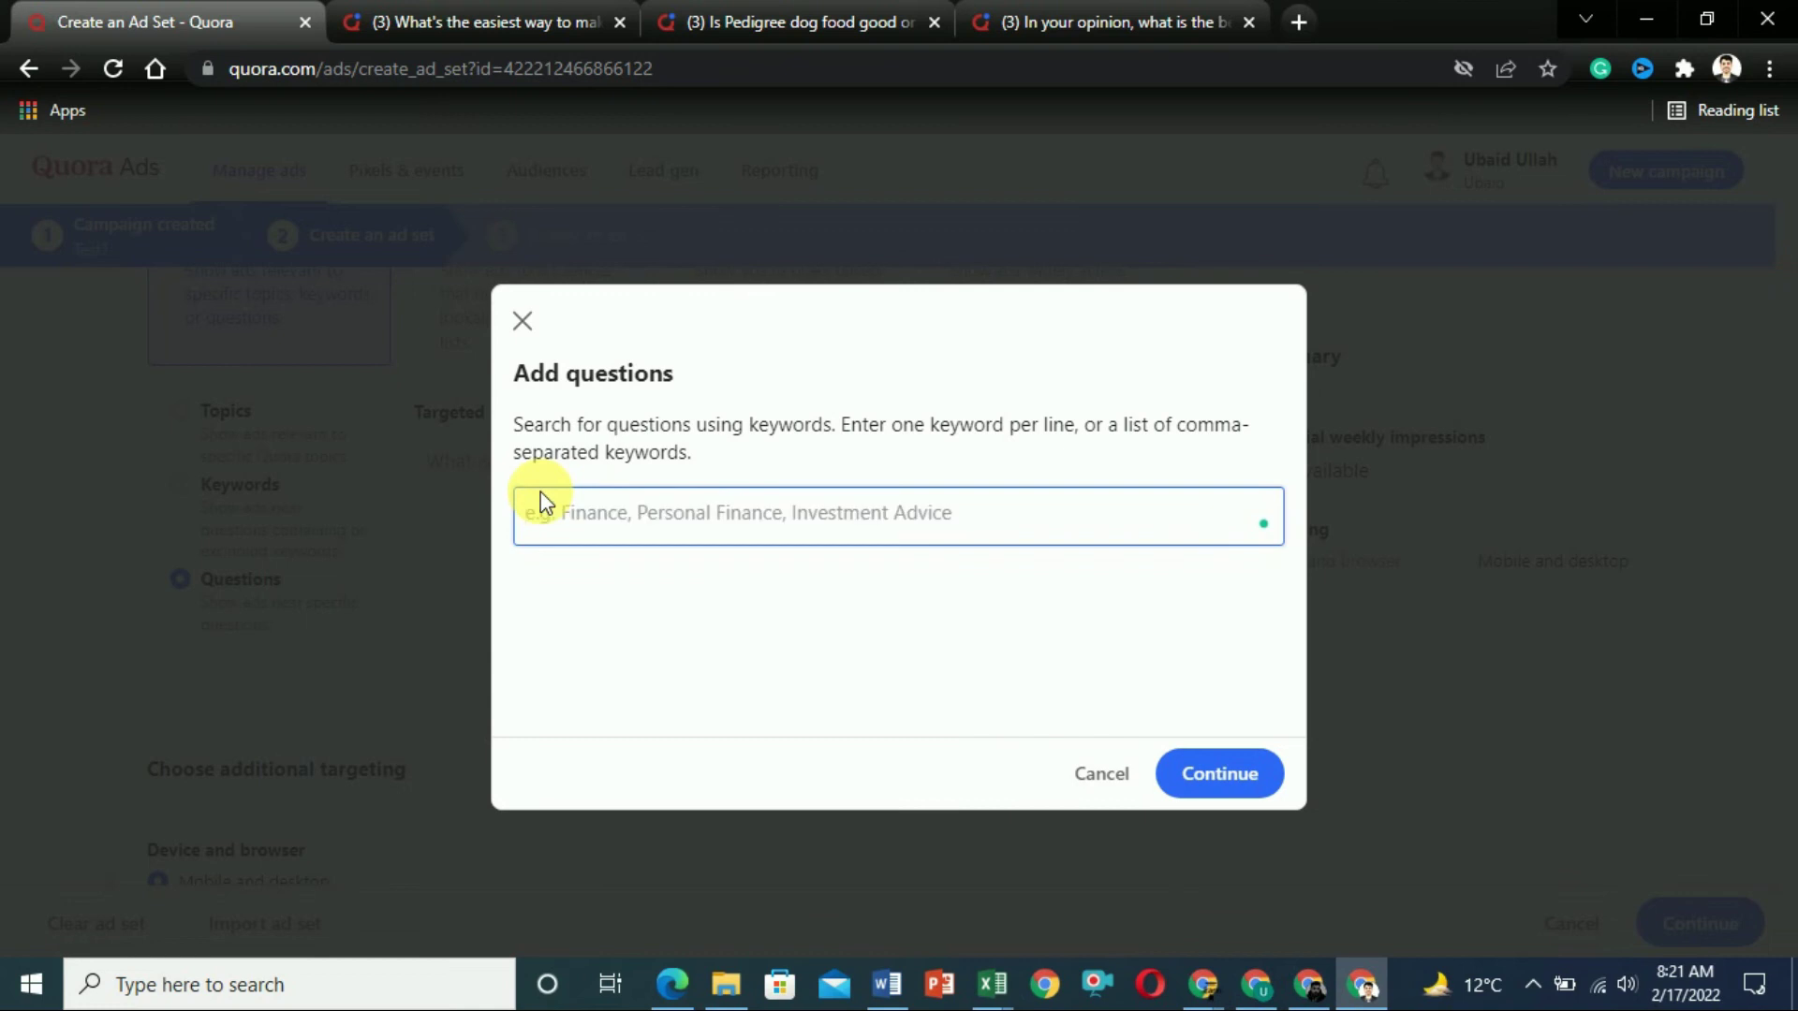
{"action": "type", "text": "bloggin"}
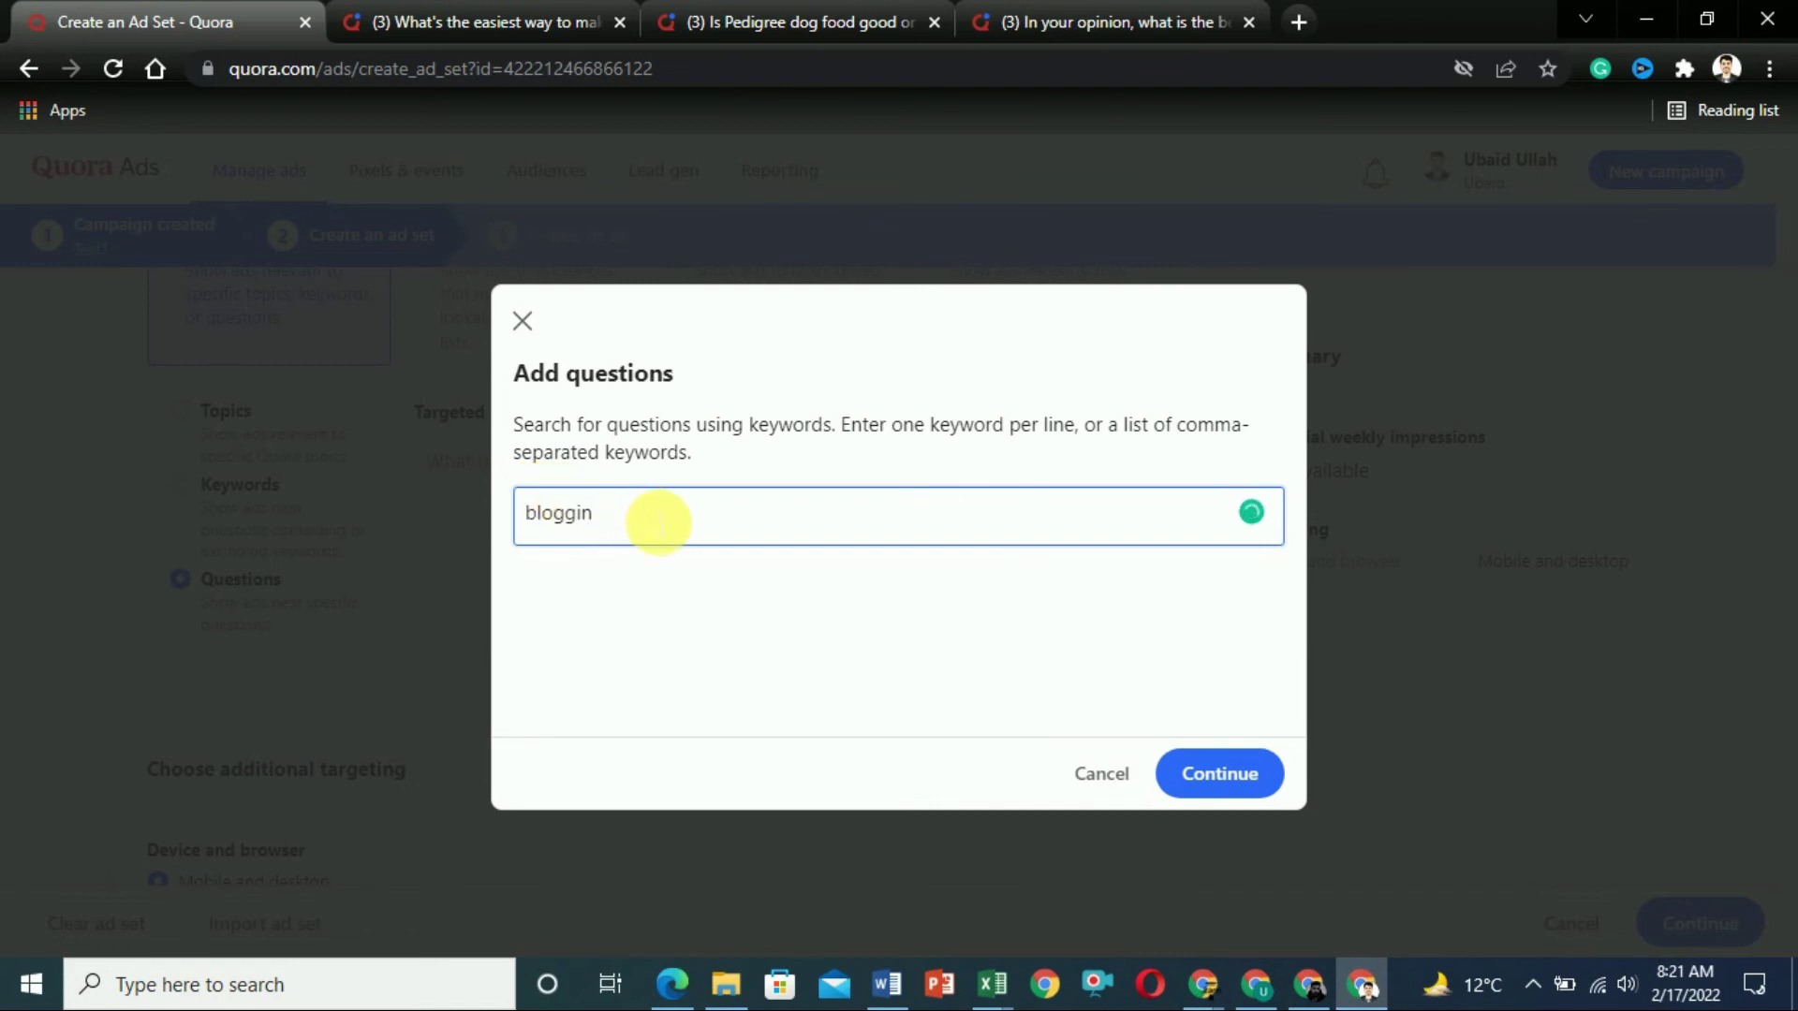
{"action": "type", "text": "g"}
{"action": "key", "text": "Return"}
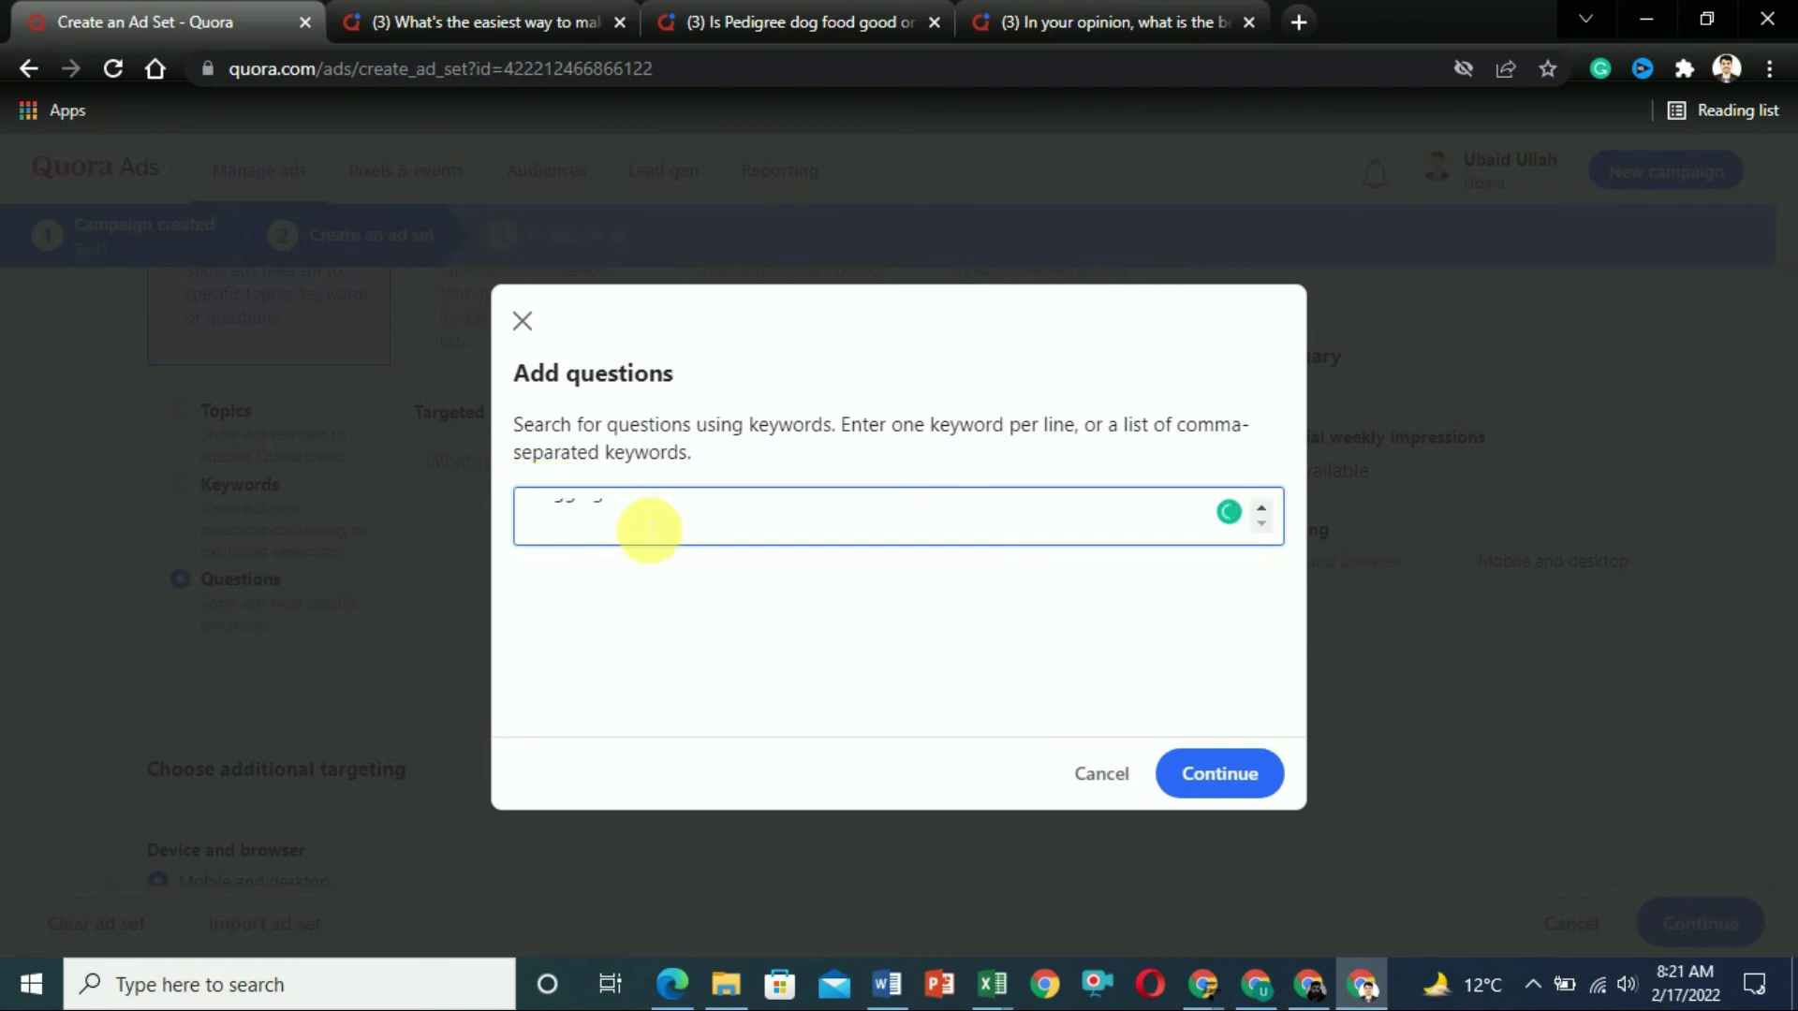
{"action": "type", "text": "marketing"}
{"action": "left_click", "coordinate": [1223, 774]}
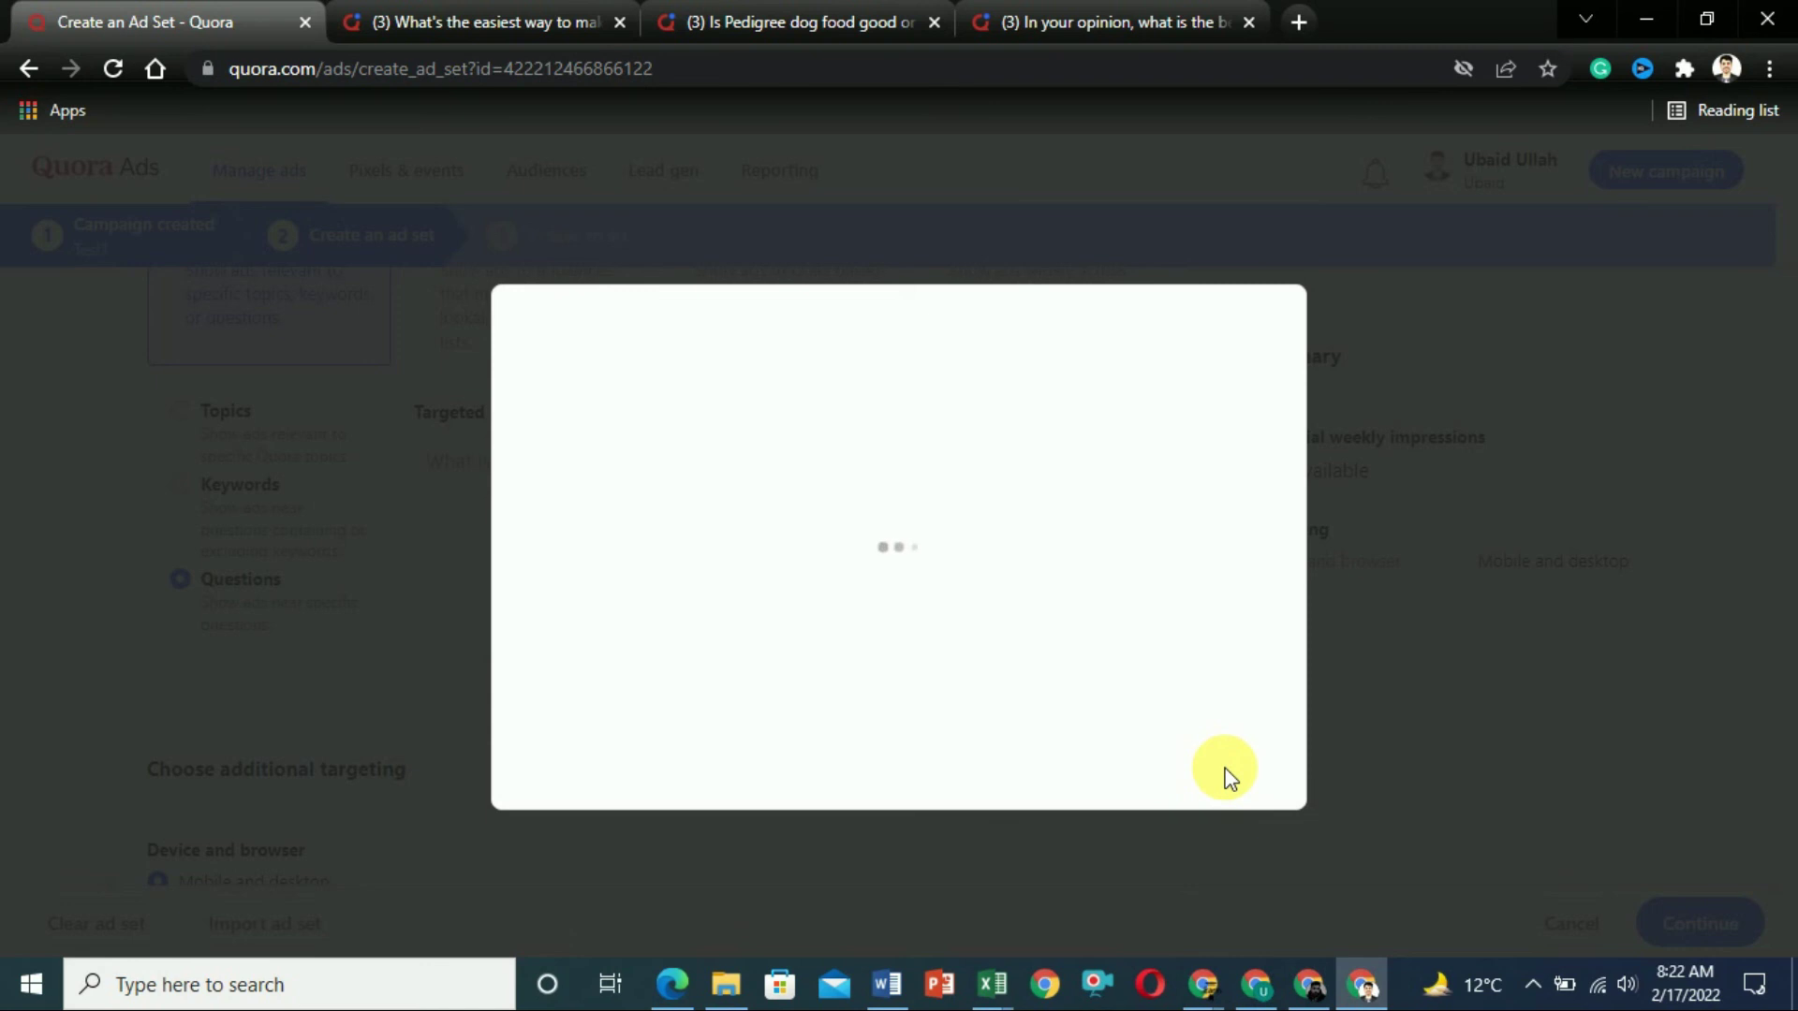